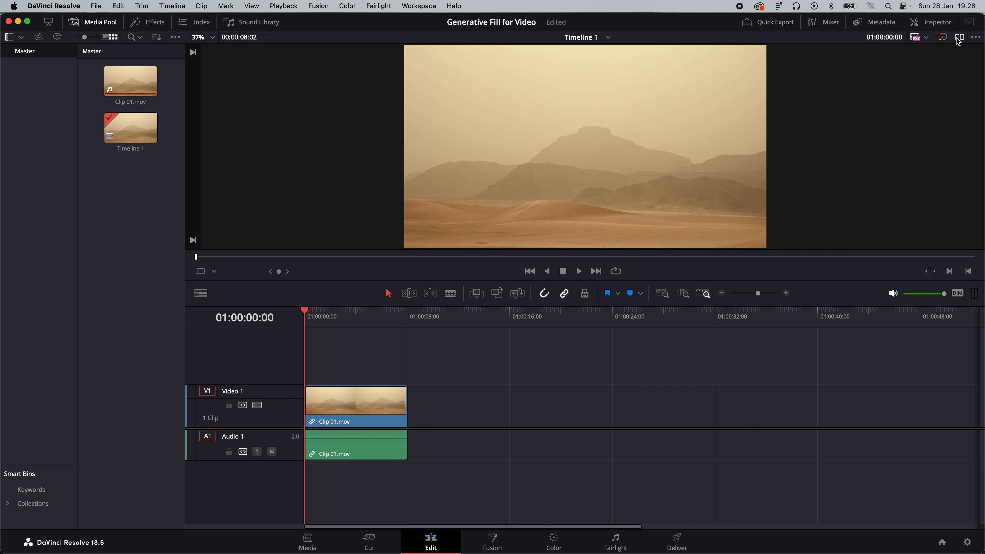
- Play through the desert clip, move the playhead to 01:00:04:03 and add a timeline marker there
key("space")
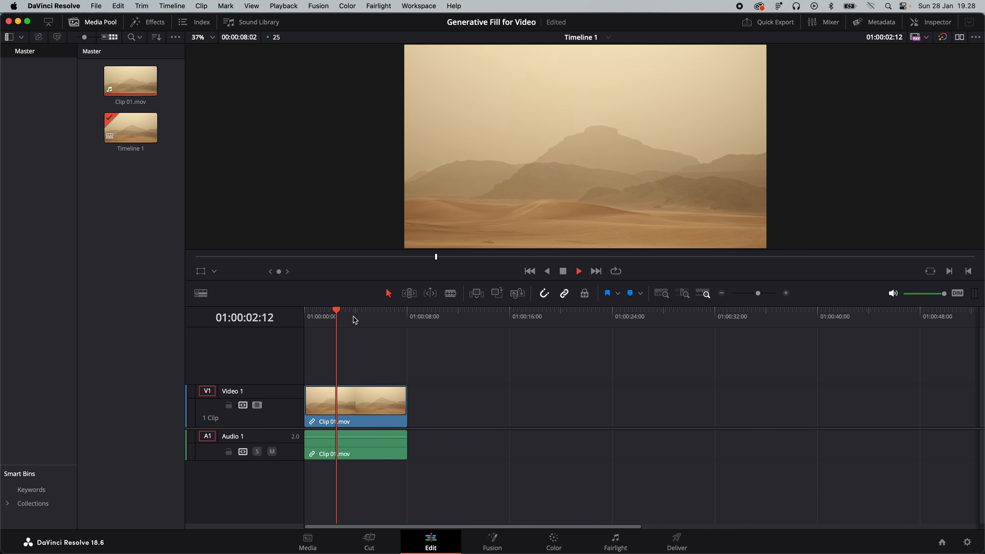
key("space")
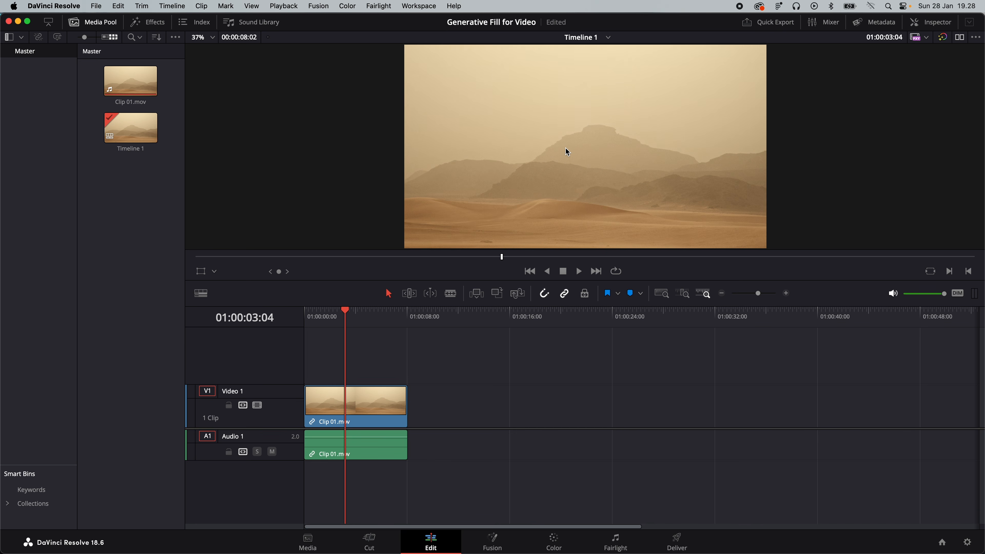
left_click_drag(333, 315, 359, 315)
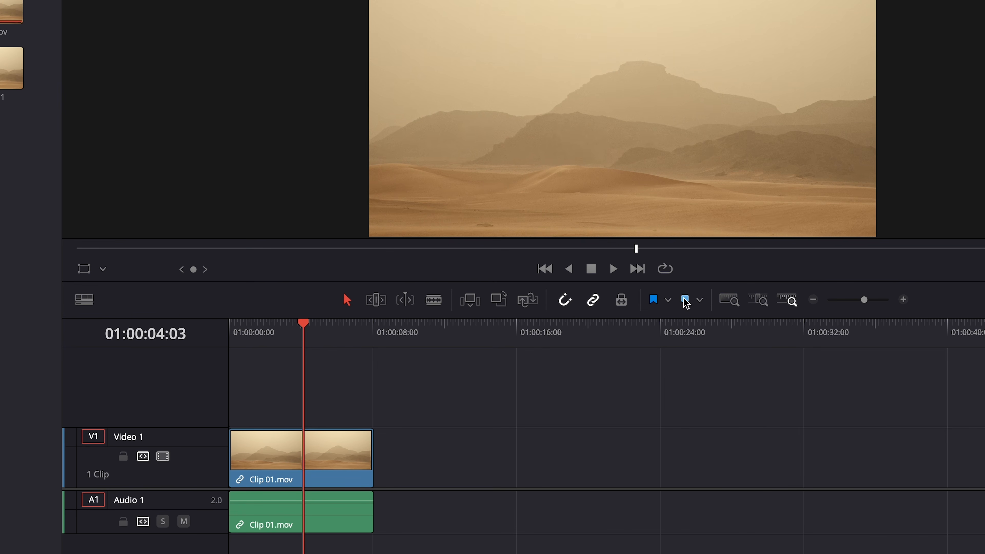
key("m")
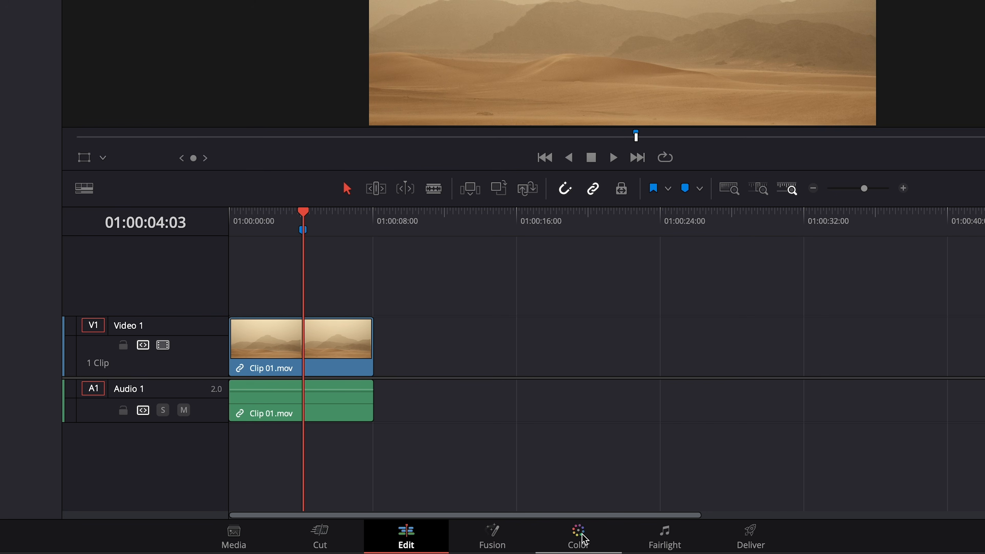
- Grab a still of the marked frame on the Color page
left_click(583, 536)
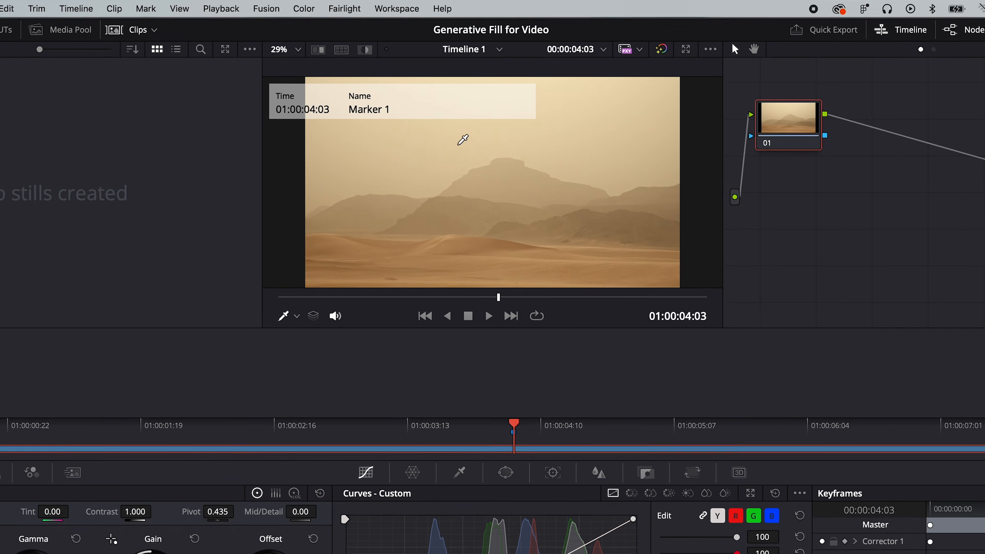
right_click(463, 140)
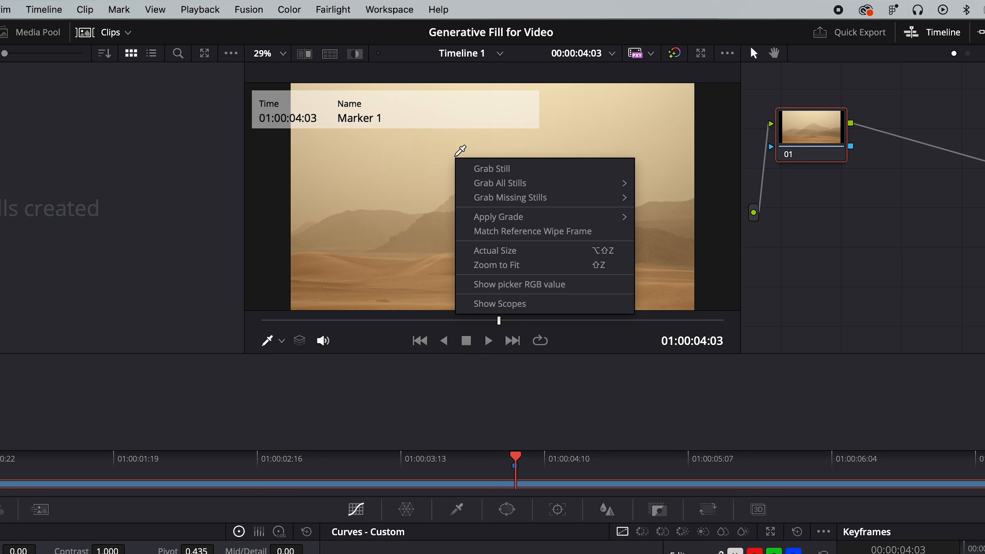
left_click(485, 169)
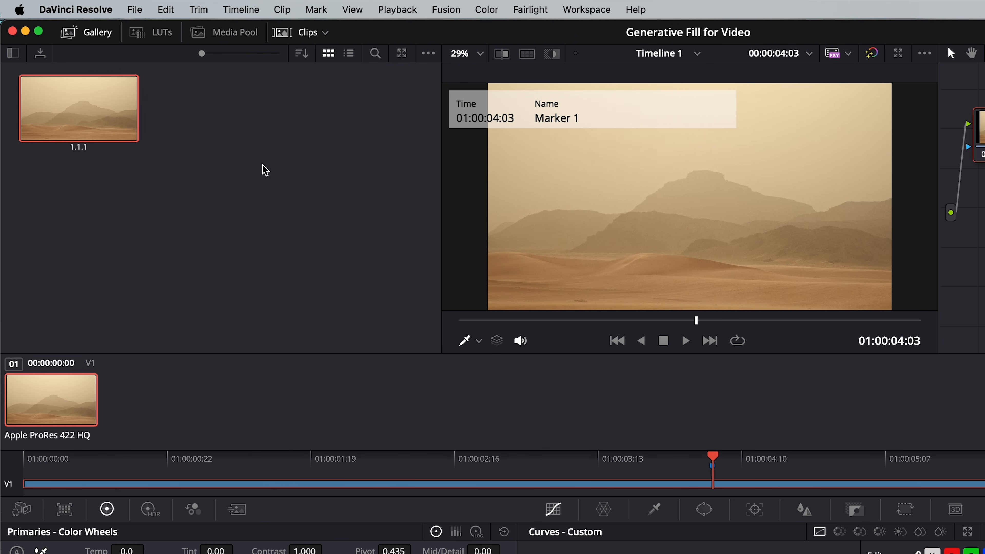
- Export the grabbed still as a PNG file named "Still Frame" into the Generative Fill for Video folder
right_click(106, 118)
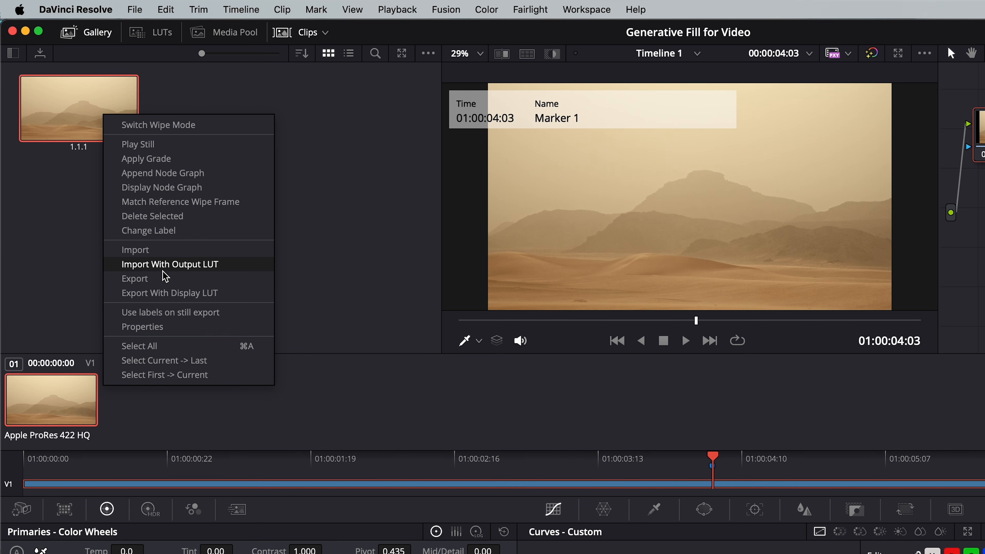
left_click(166, 279)
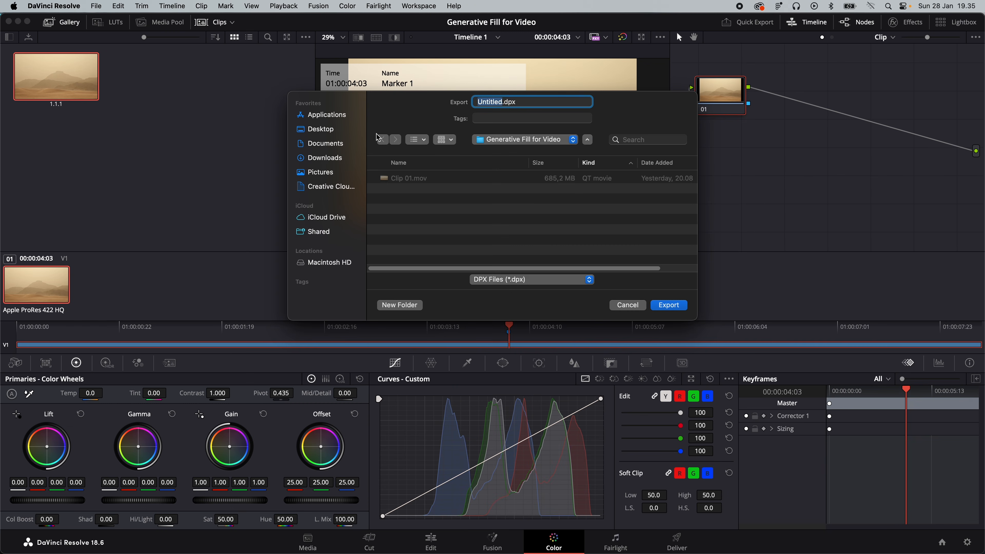
type("Still Frame")
left_click(527, 282)
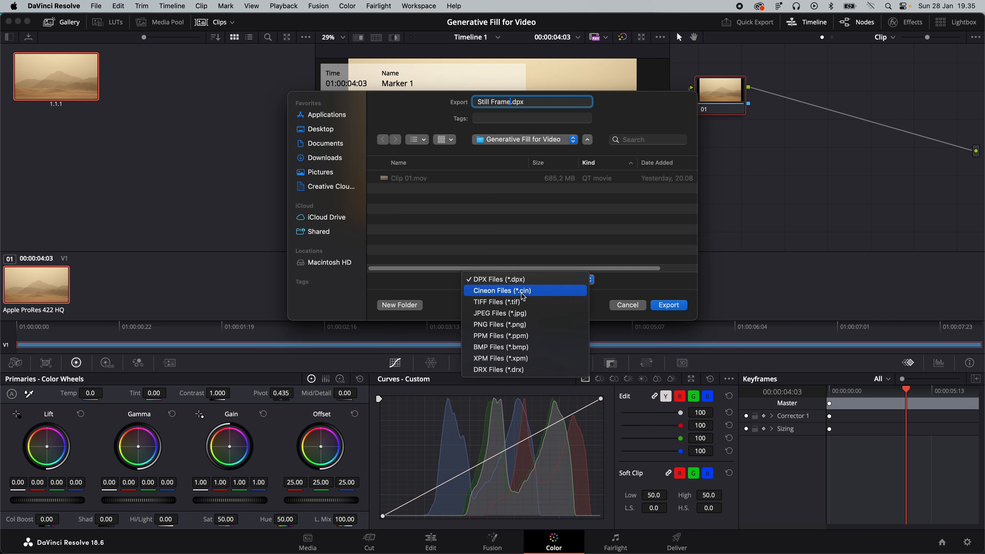
left_click(512, 324)
left_click(680, 306)
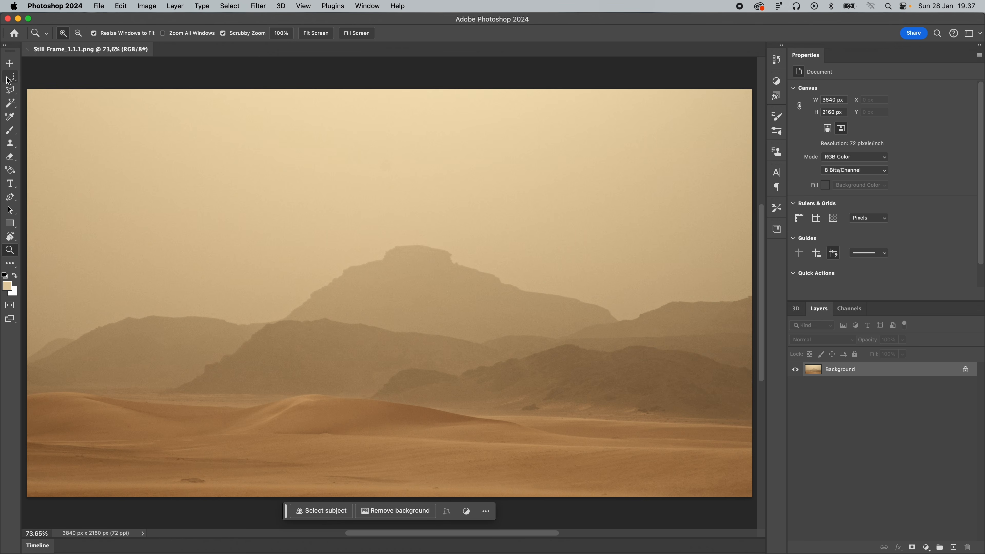
- Select a rectangular area over the hills just right of the mountain and generate a "sandy cyberpunk sci fi structure" in it
left_click(9, 79)
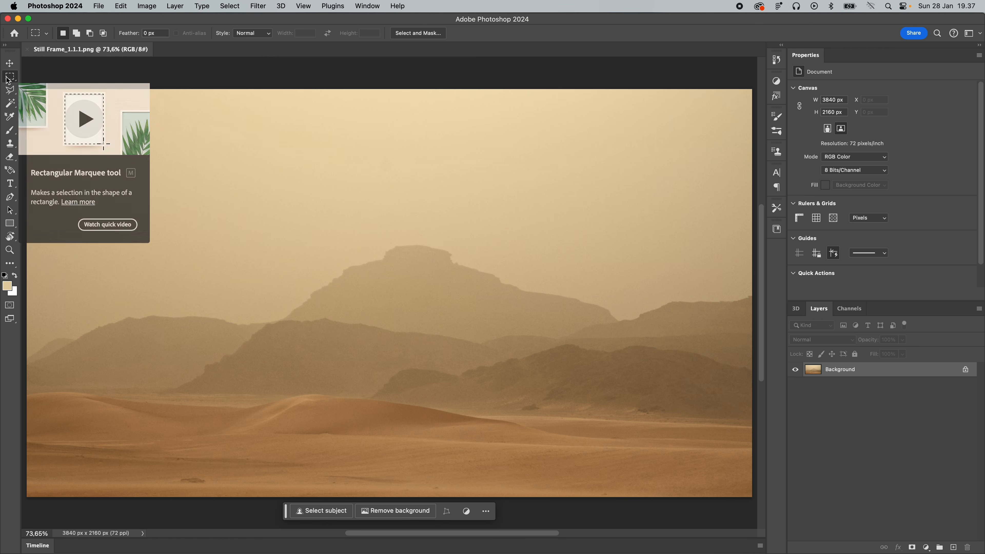
left_click(257, 79)
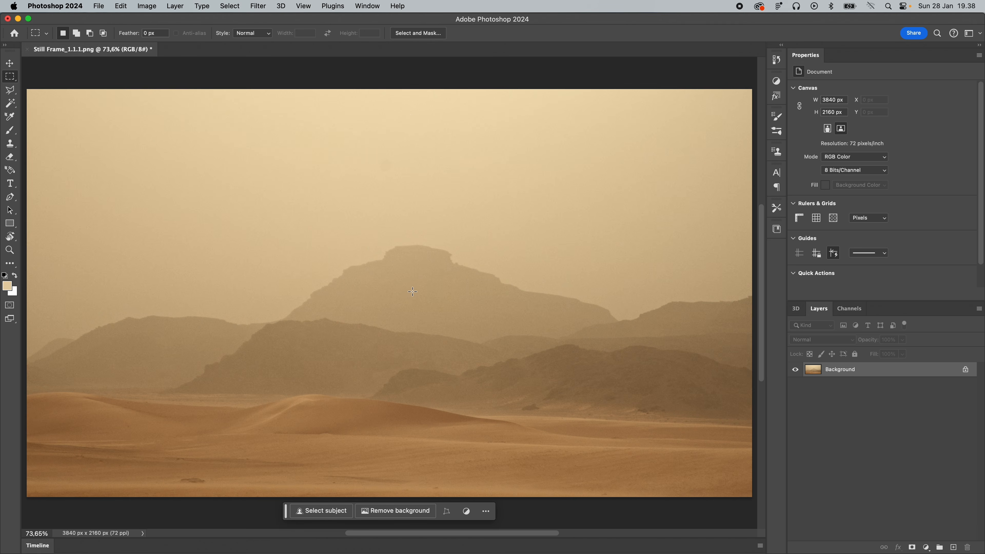
left_click_drag(412, 295, 600, 431)
left_click(432, 442)
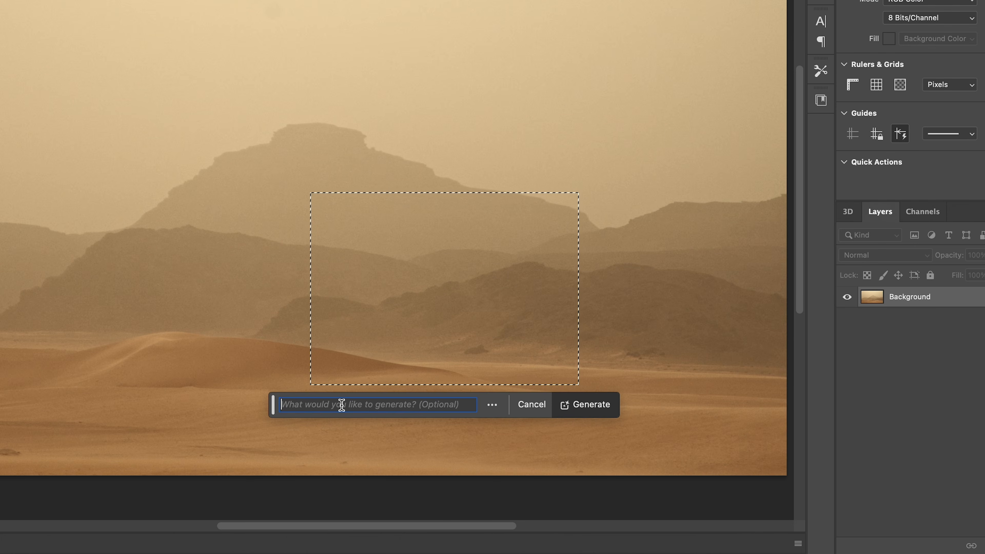
type("sand")
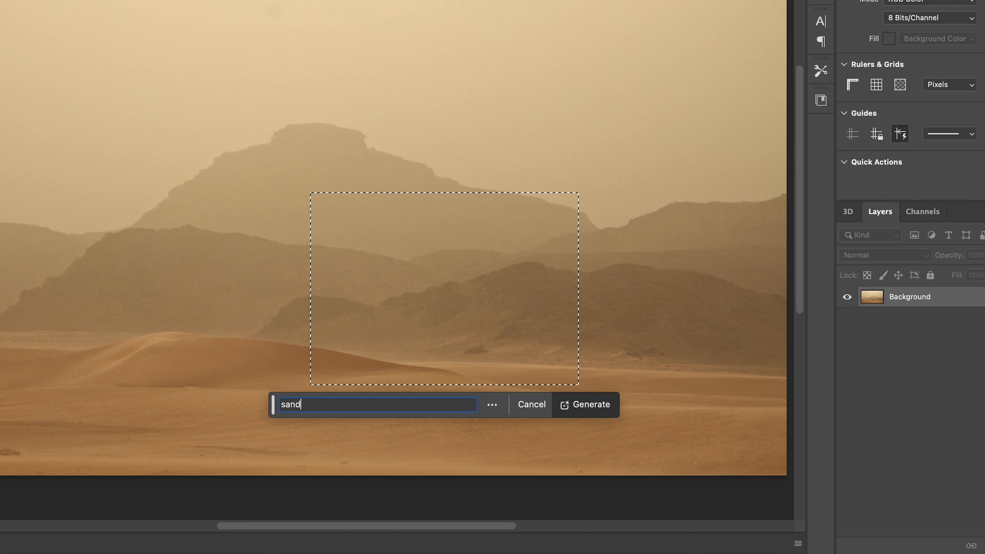
type("y cyberpunk sci fi s")
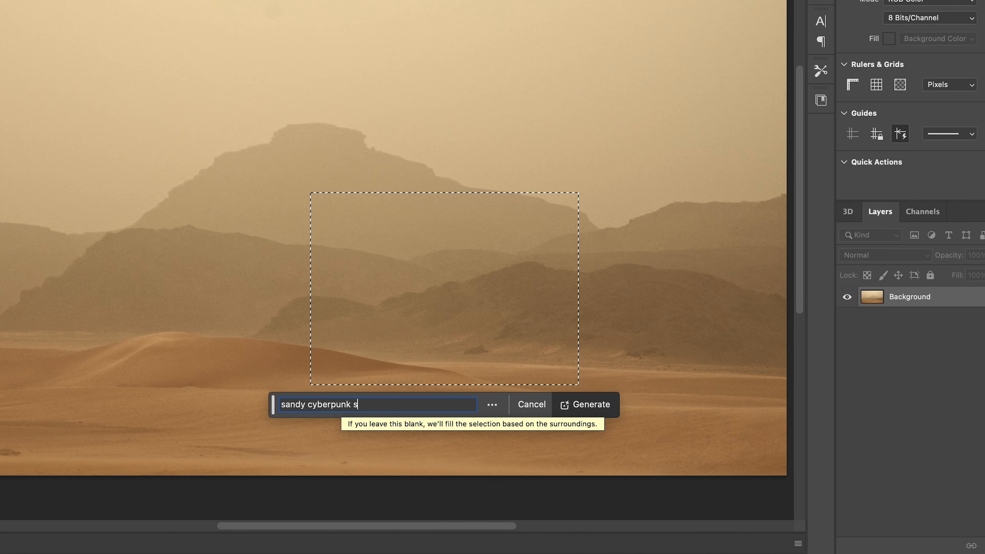
type("tructure")
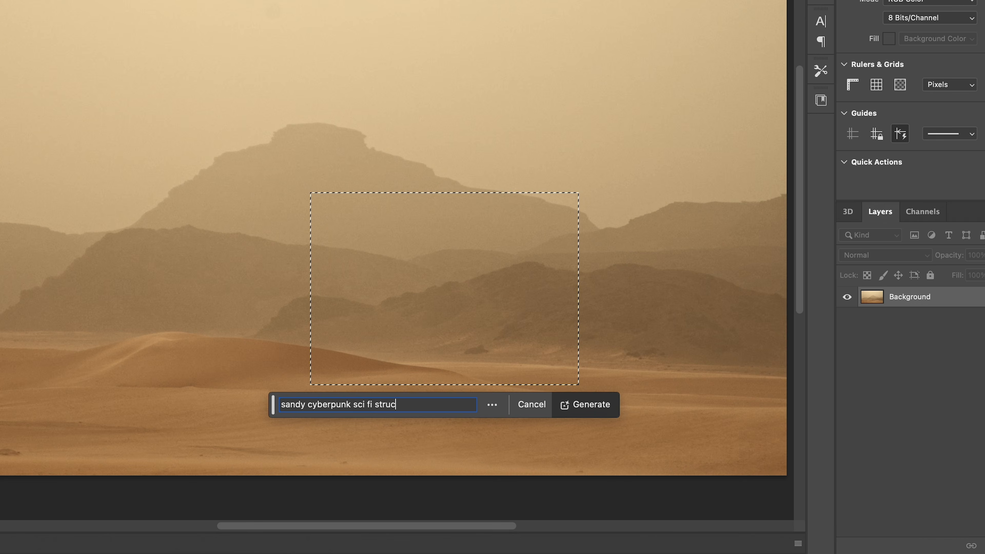
key("Return")
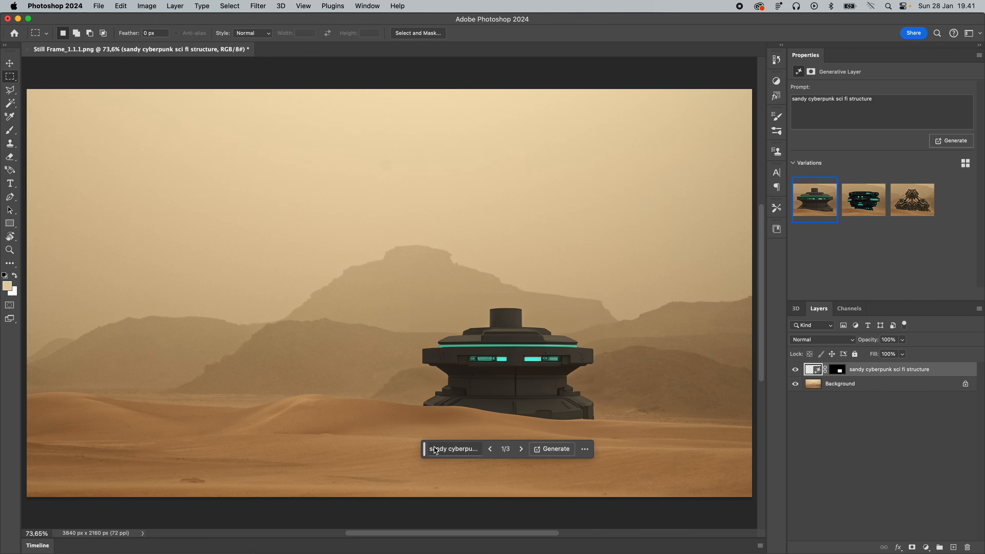
- Browse the structure's variations and generate further sets until the stacked disc-shaped bunker with front stairs can be chosen
left_click(521, 449)
left_click(521, 449)
left_click(543, 449)
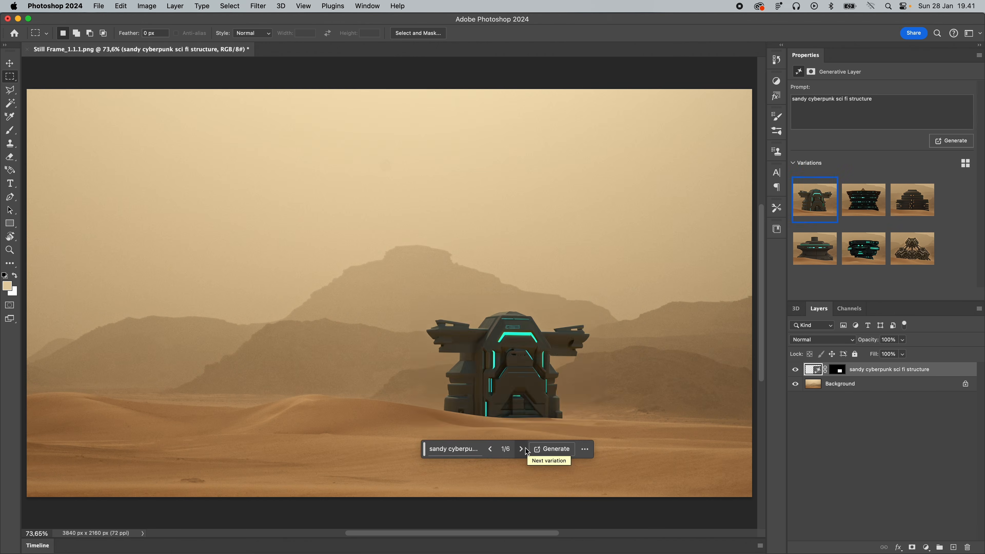
left_click(524, 448)
left_click(525, 448)
left_click(547, 451)
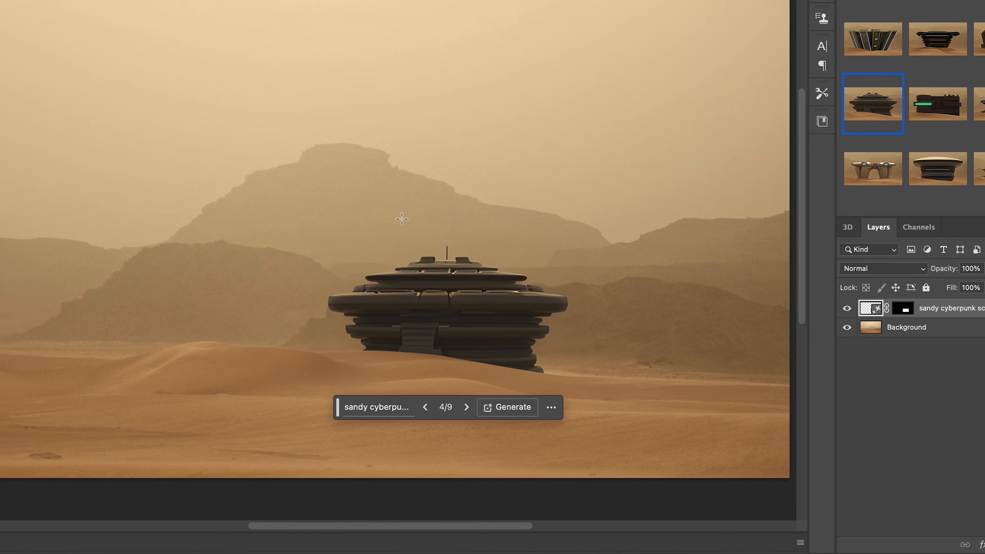
- Select a small rectangle around the structure's roof and generate "radar towers" in it
left_click_drag(457, 302, 528, 332)
left_click_drag(485, 242, 493, 256)
left_click(350, 278)
type("radar towe")
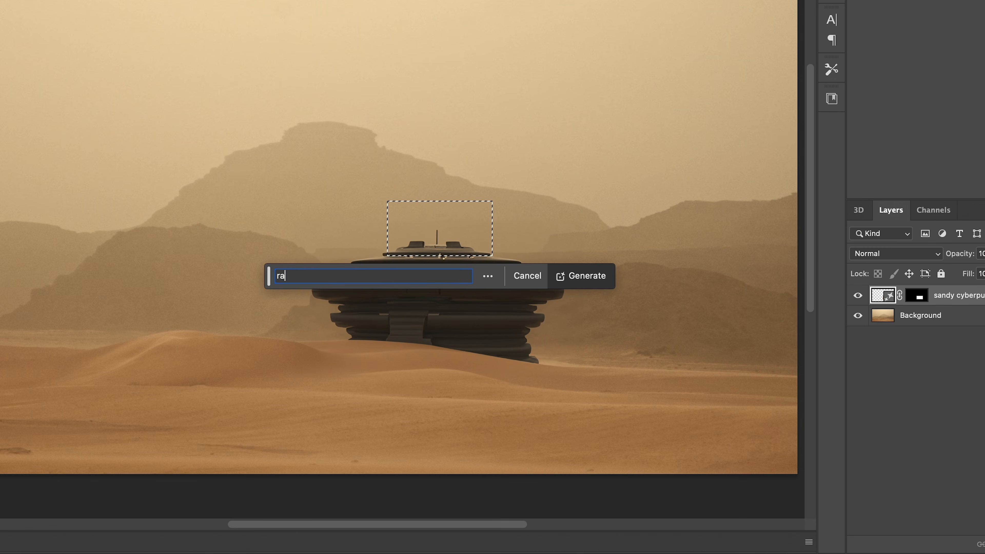
type("rs")
key("Return")
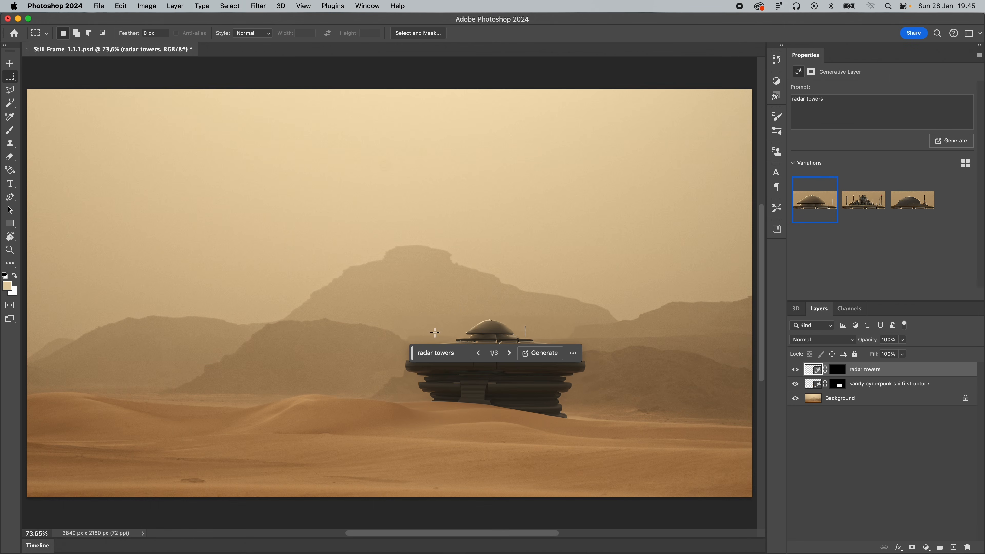
- Compare the radar towers variations and choose the second one with several thin antennas
left_click(509, 354)
left_click(510, 354)
left_click(478, 353)
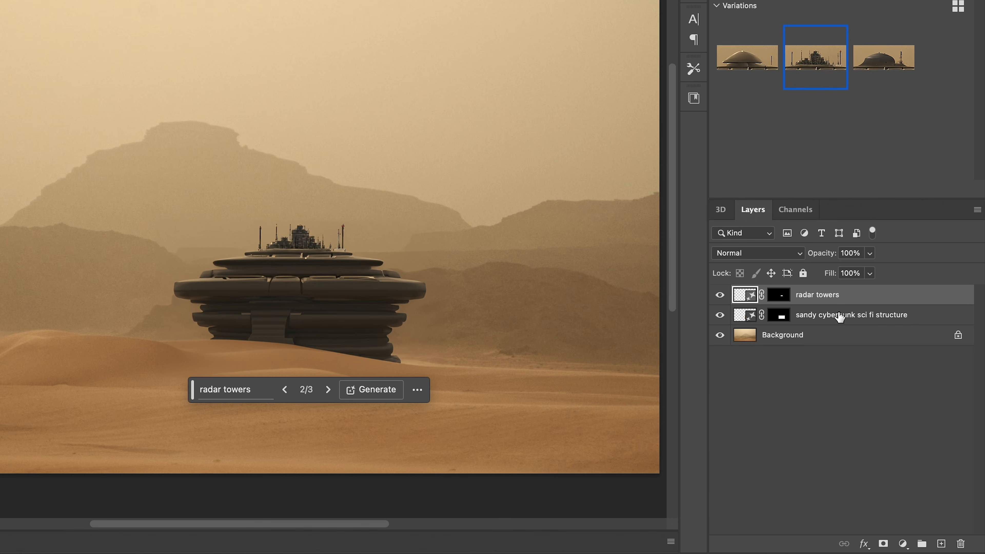
- Merge the radar towers and sandy cyberpunk sci fi structure layers and rename the merged layer "Bunker"
left_click(876, 384, "shift")
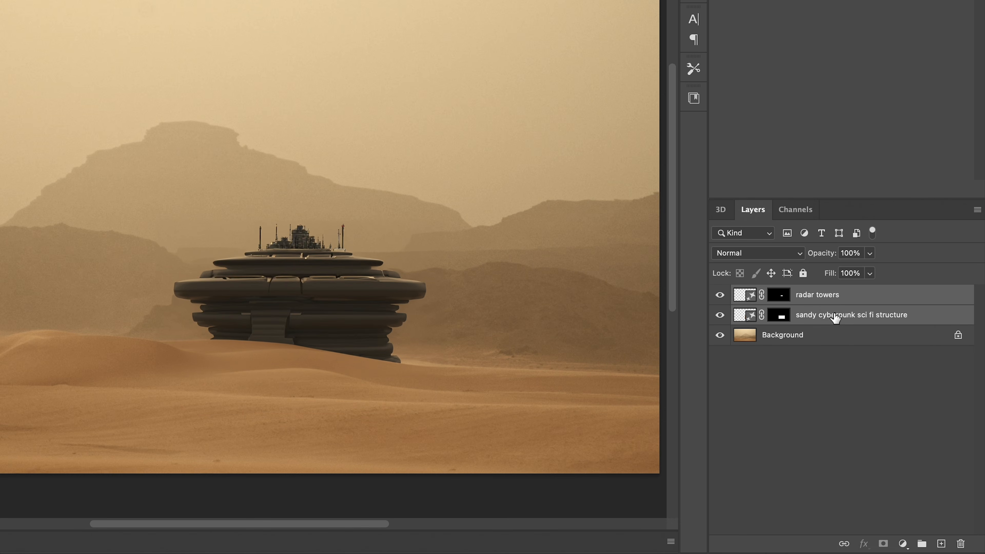
right_click(876, 386)
left_click(853, 319)
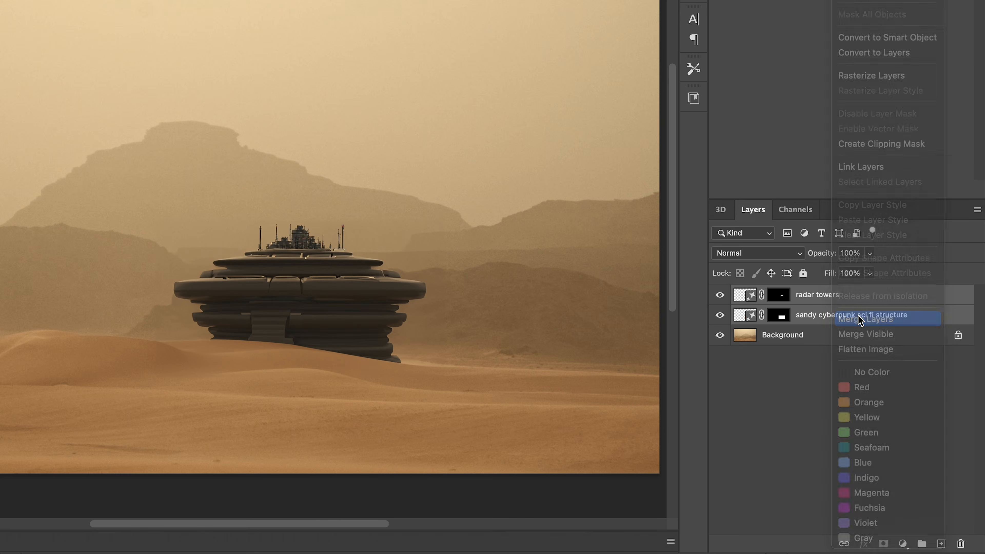
double_click(797, 296)
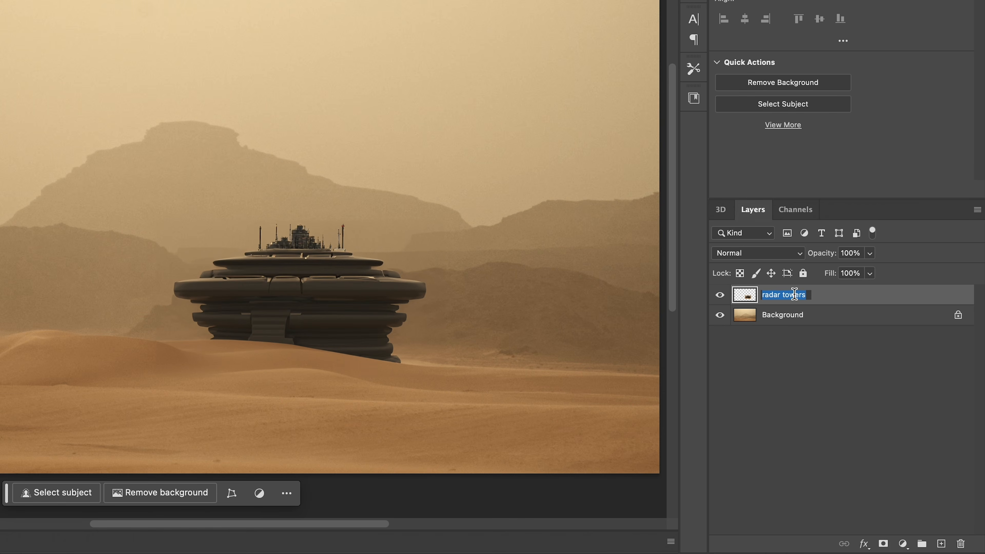
type("Bunker")
key("Return")
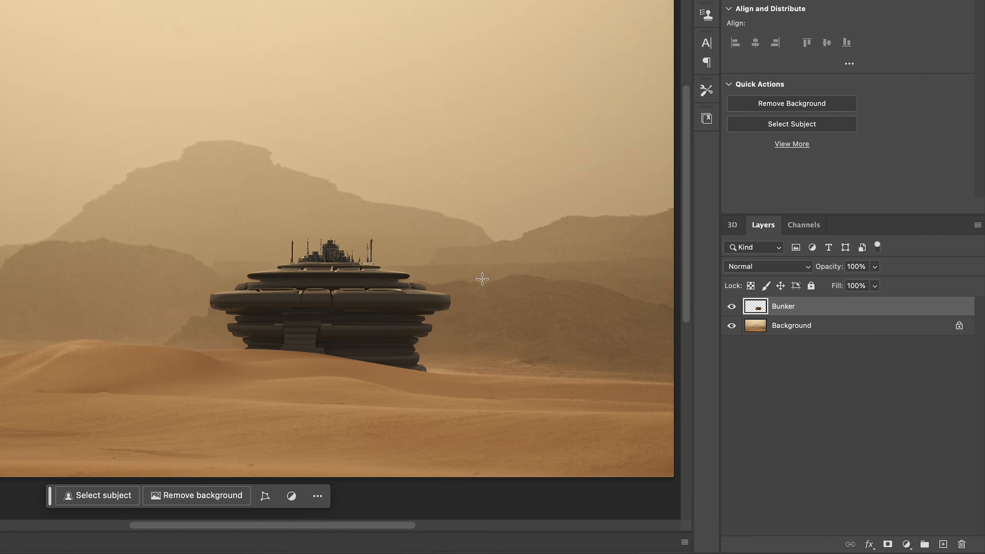
- Select an upright rectangle on the sand to the right of the bunker and generate a "radar tower" in it
left_click_drag(623, 355, 641, 391)
left_click_drag(504, 324, 558, 383)
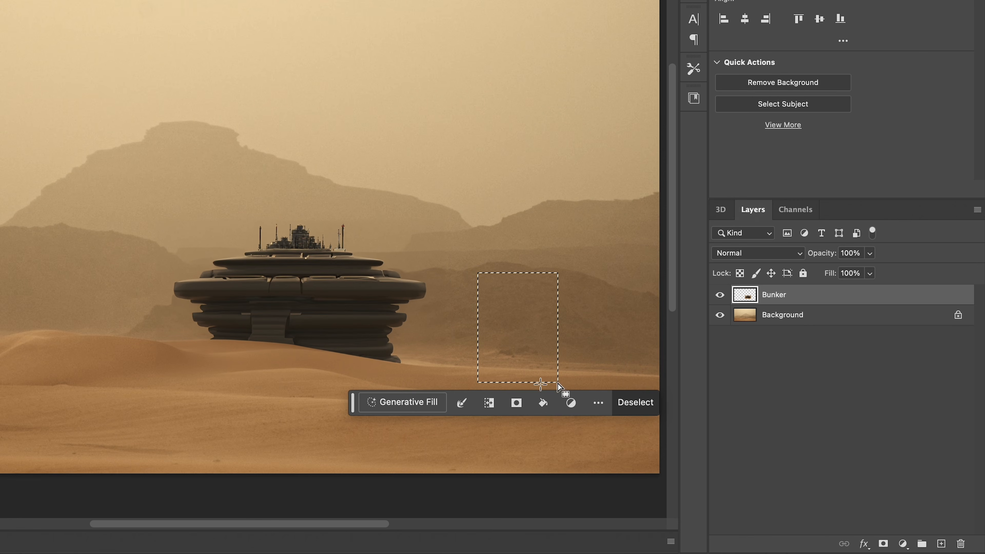
left_click(403, 401)
type("radar tower")
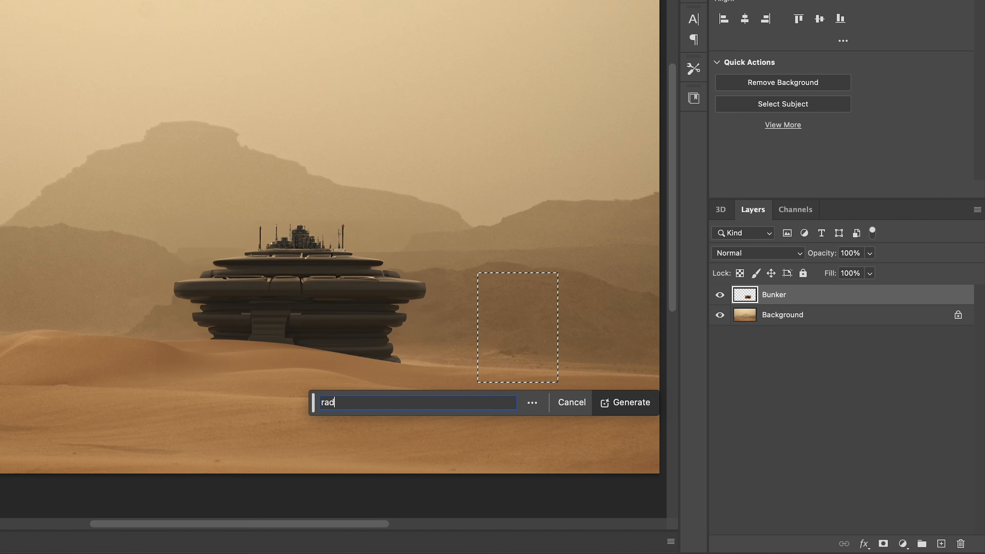
key("Return")
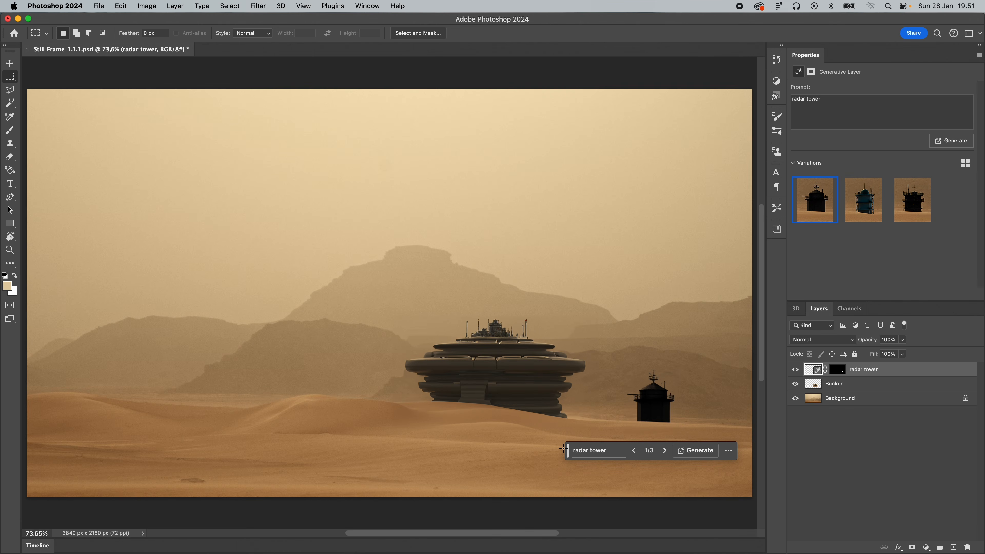
- Generate more radar tower variations and choose the domed tower with lattice legs
left_click(705, 451)
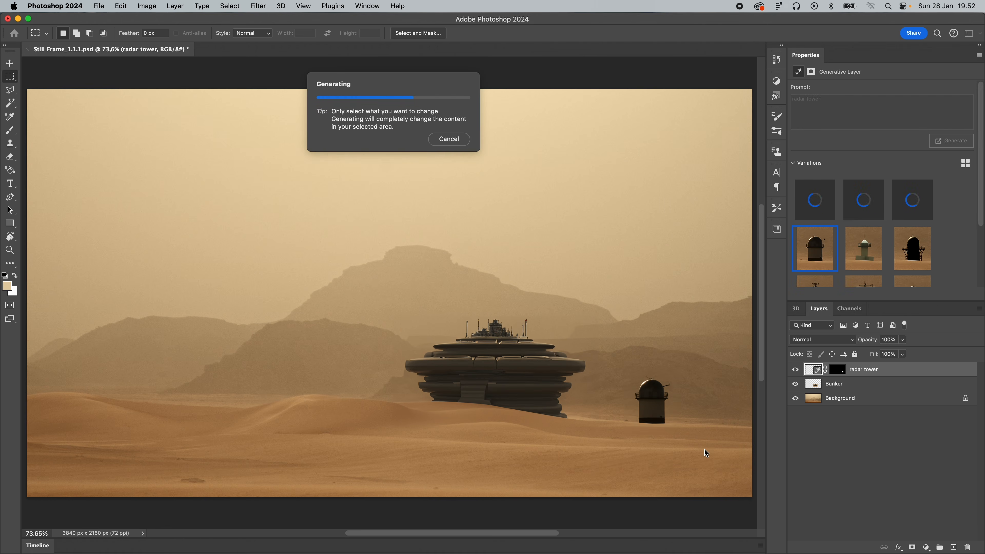
left_click(662, 443)
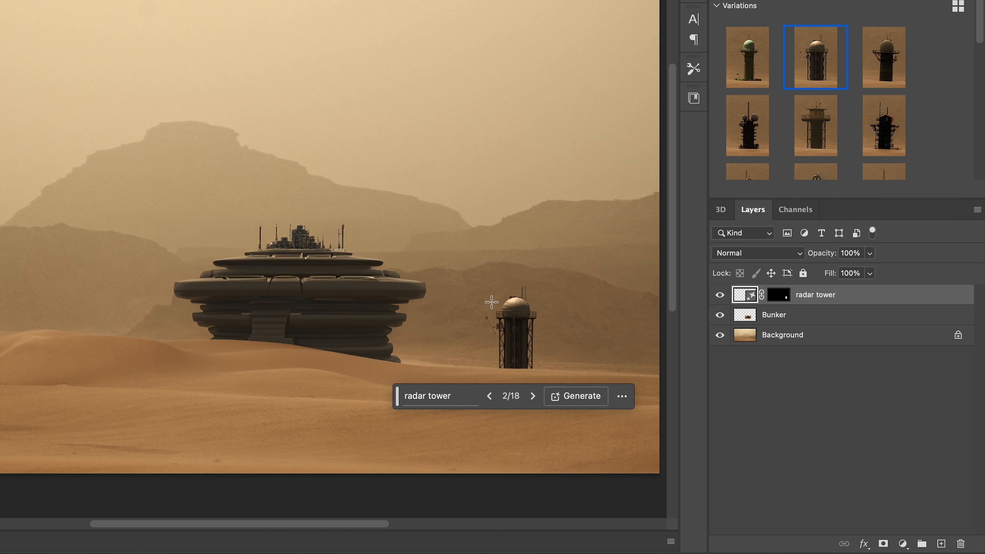
- Regenerate the radar tower's lower part with an empty prompt, generate more variations and choose the second one with the hazy base
left_click_drag(485, 310, 544, 379)
left_click(396, 399)
left_click(632, 400)
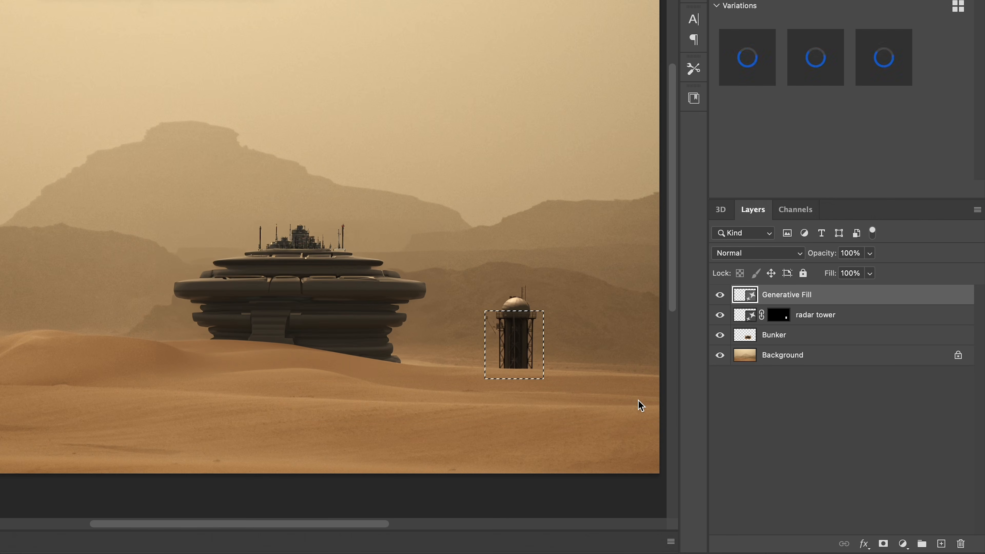
left_click(578, 399)
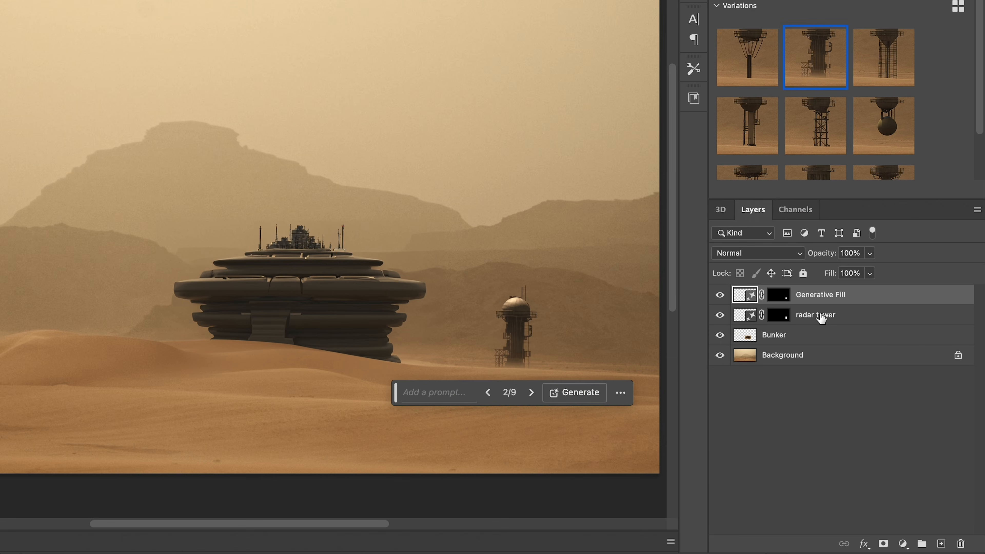
- Merge the radar tower layer with the Generative Fill layer above it and rename the merged layer "Radar Tower"
left_click(822, 316, "shift")
right_click(821, 316)
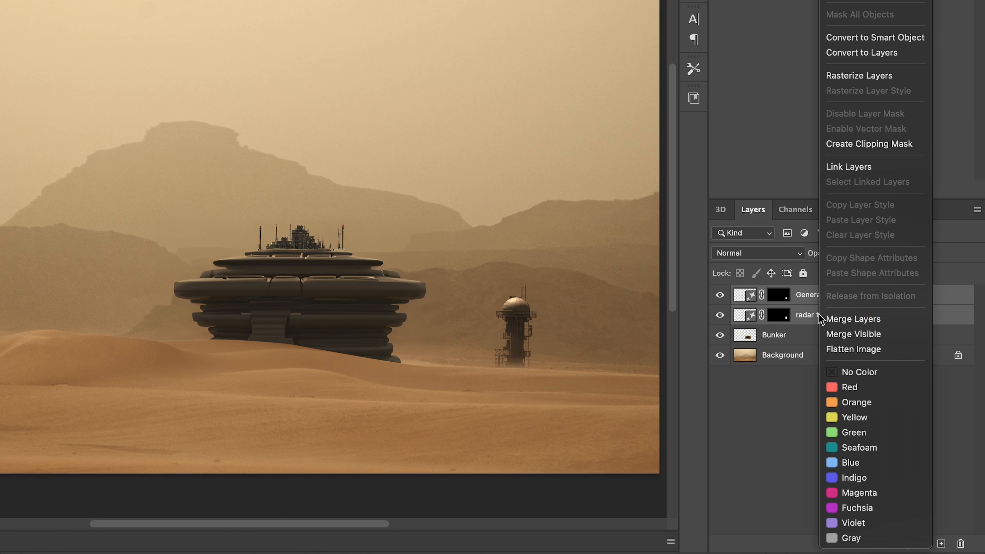
left_click(835, 320)
double_click(790, 295)
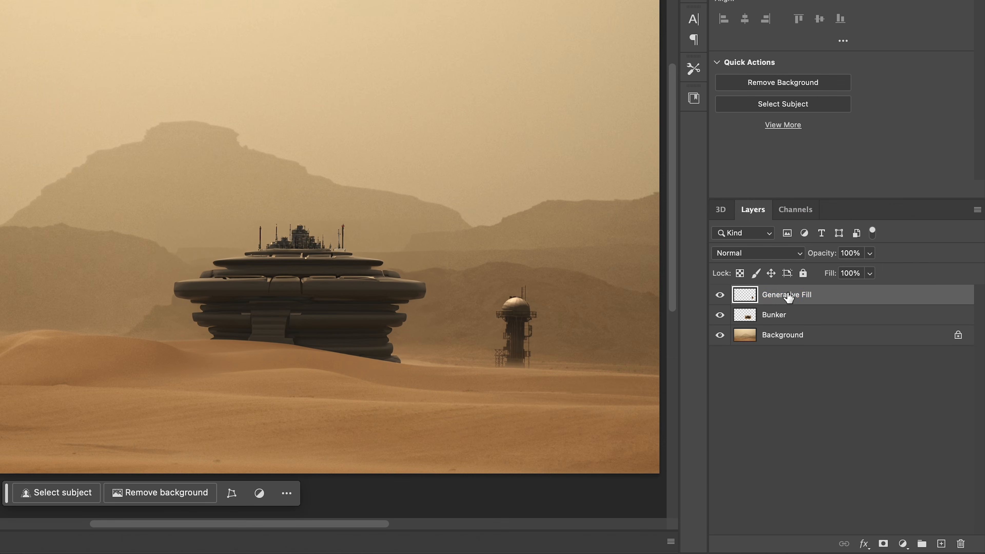
type("Radar Tower")
key("Return")
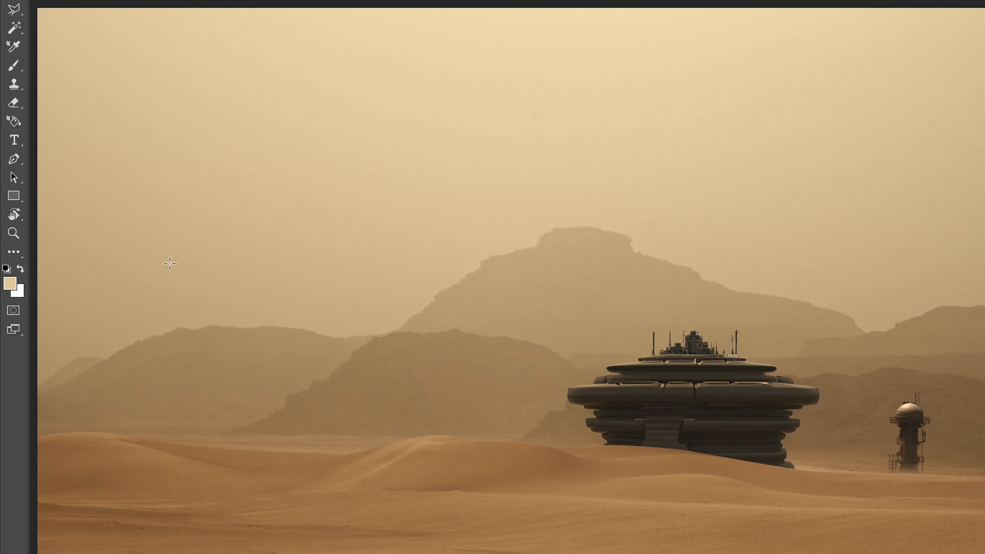
- Select a wide rectangle above the distant hill on the left of the image and generate "towers" in it
left_click_drag(166, 261, 349, 347)
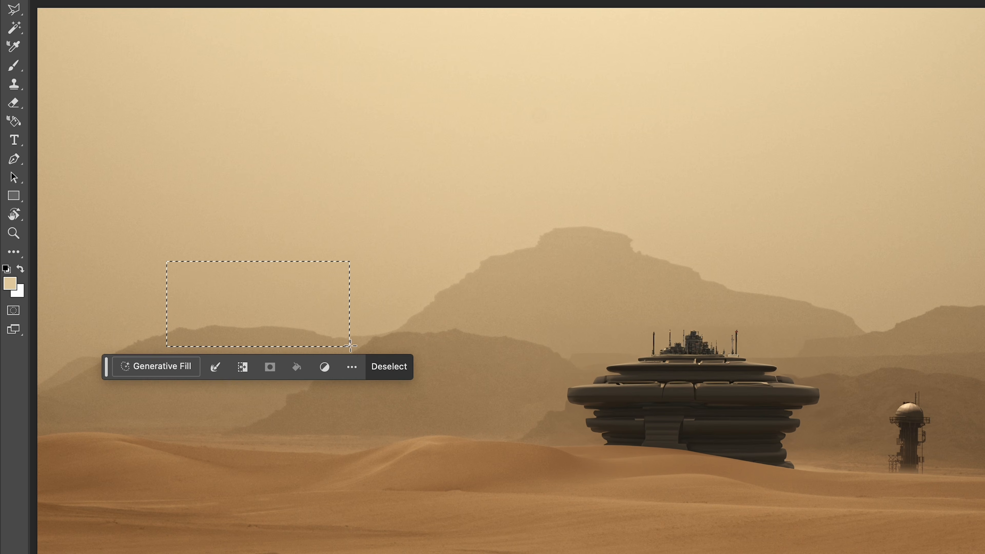
left_click(173, 364)
type("towe")
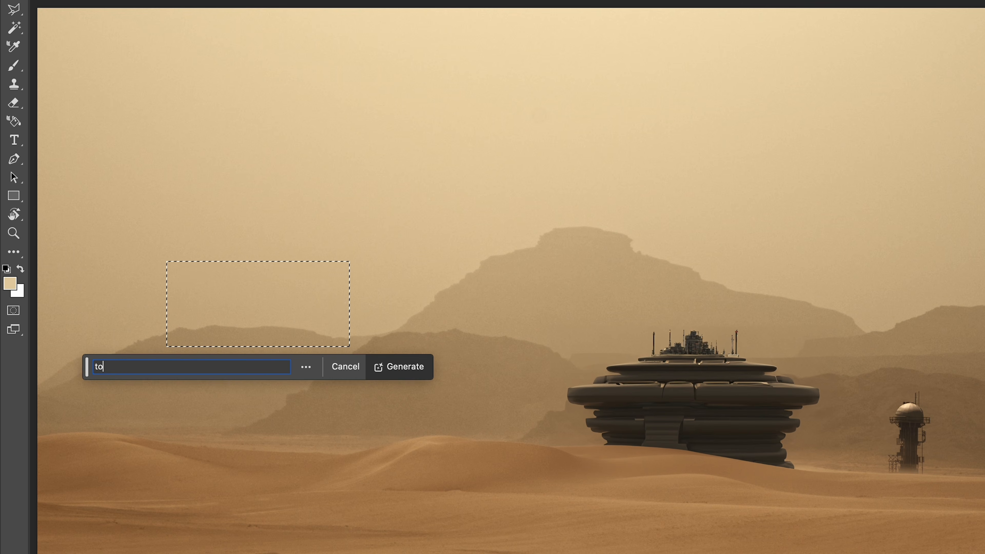
type("rs")
key("Return")
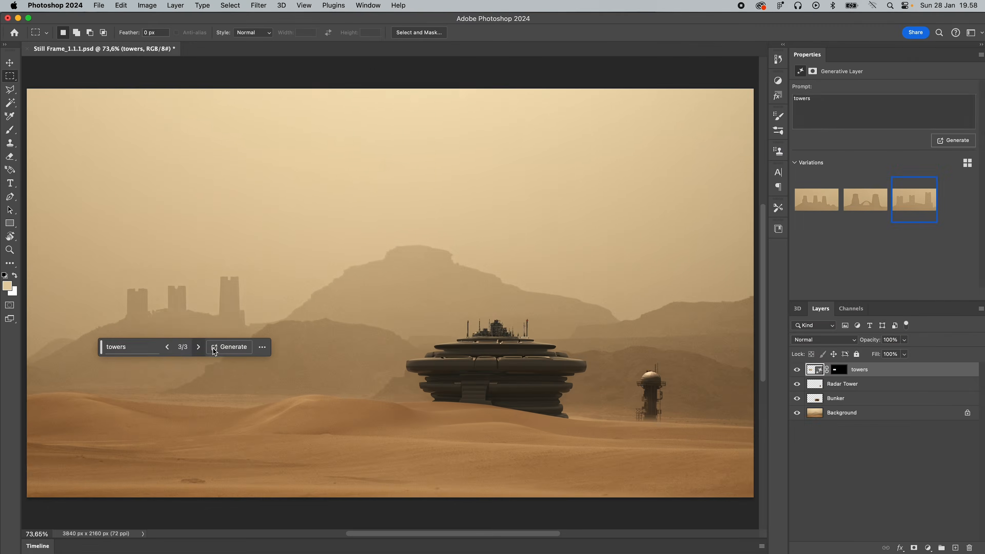
- Generate more variations of the distant towers and of the empty-prompt fill on their hill
left_click(237, 349)
left_click(225, 355)
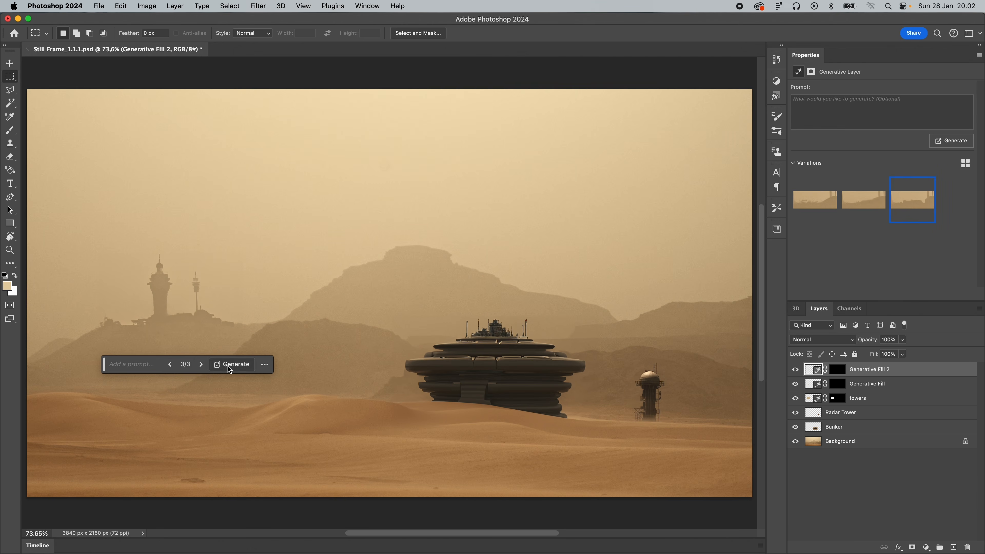
left_click(228, 365)
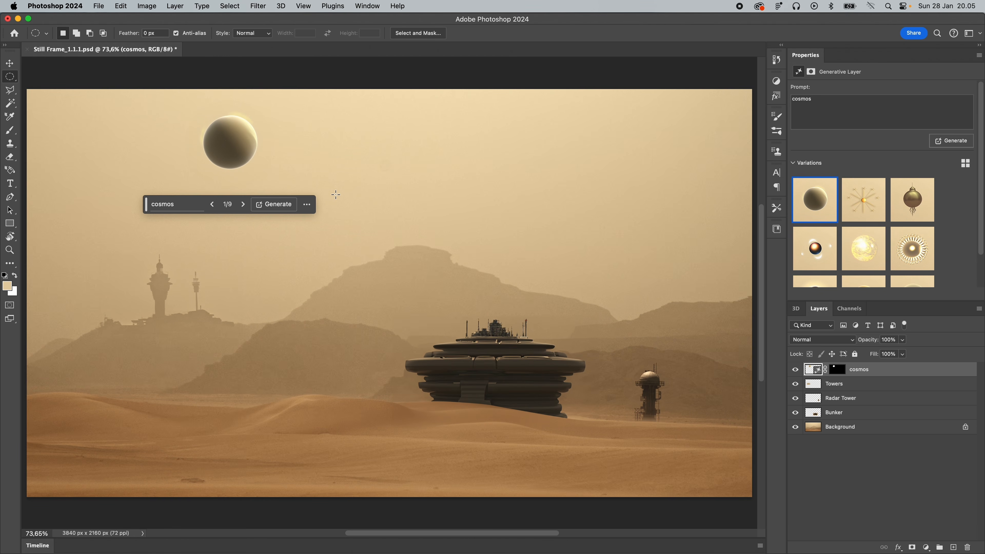
- Rename the cosmos layer "Moon" and deselect all layers
double_click(858, 372)
type("Moon")
key("Return")
left_click(882, 475)
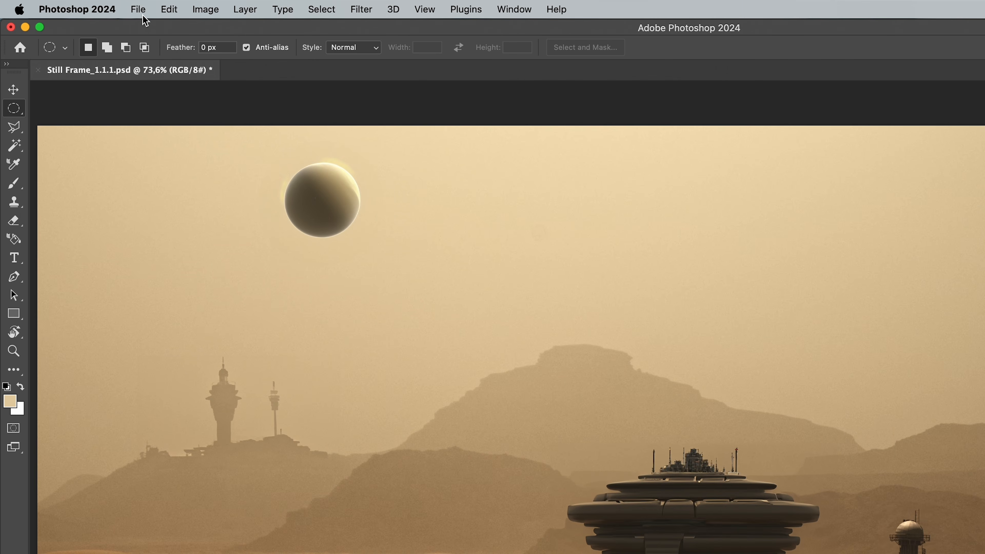
- Save the layered image as "Still Frame_1.1.1.psd" in the Generative Fill for Video folder with Maximize Compatibility on
left_click(100, 6)
left_click(188, 174)
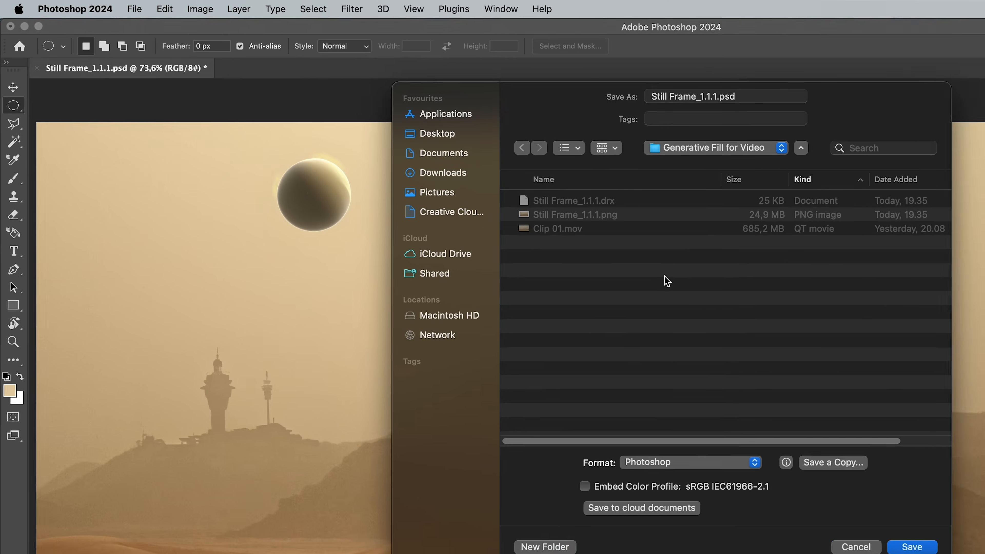
left_click(666, 400)
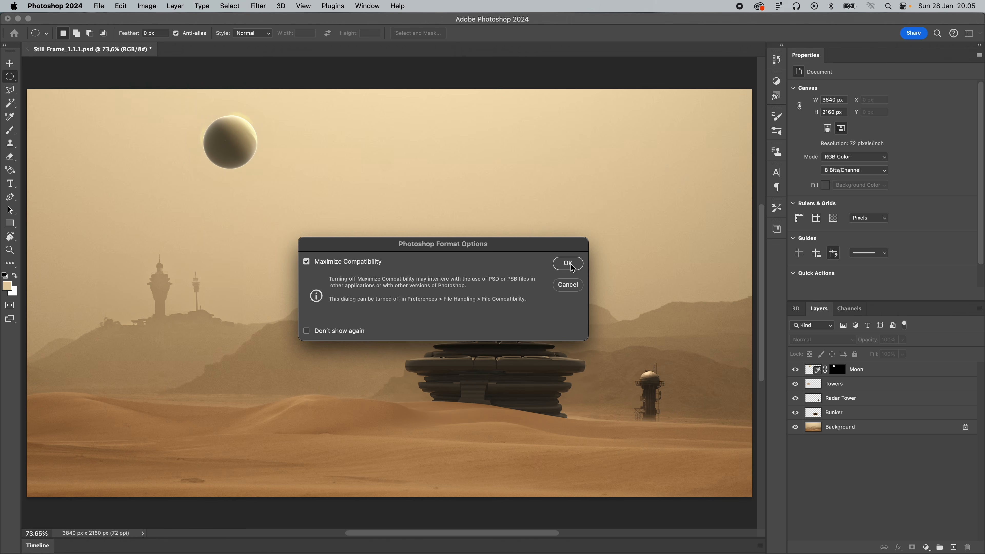
left_click(572, 267)
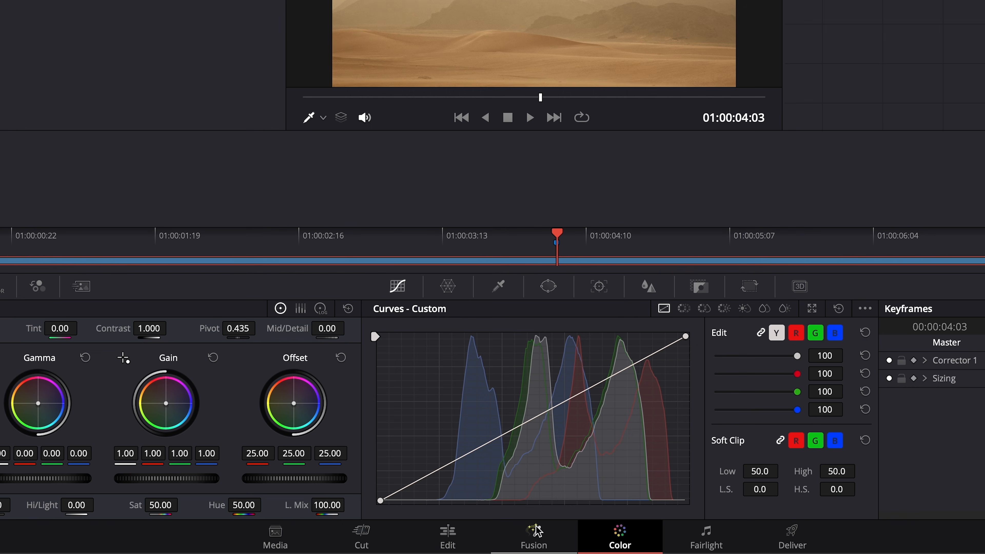
- Switch to the Fusion page in DaVinci Resolve and scrub through the desert clip to about frame 131
left_click(534, 528)
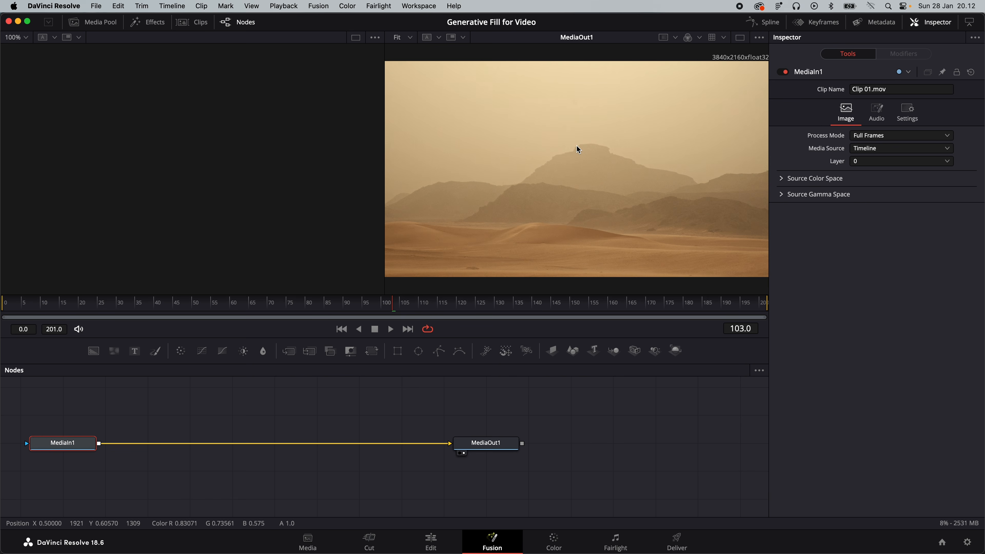
left_click(370, 306)
left_click_drag(362, 309, 501, 304)
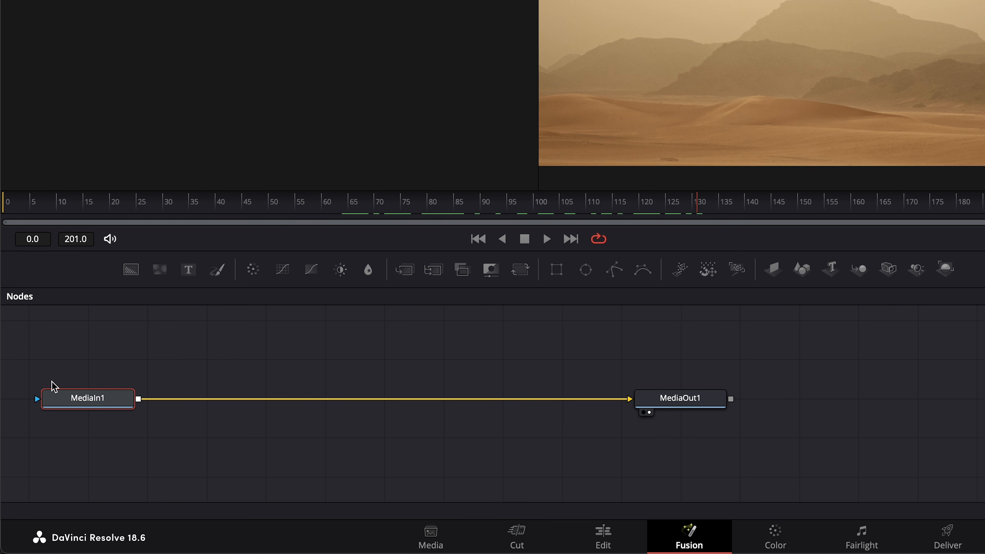
- Set the node graph to arrange tools to the grid and move MediaOut1 farther away from MediaIn1
mouse_move(119, 405)
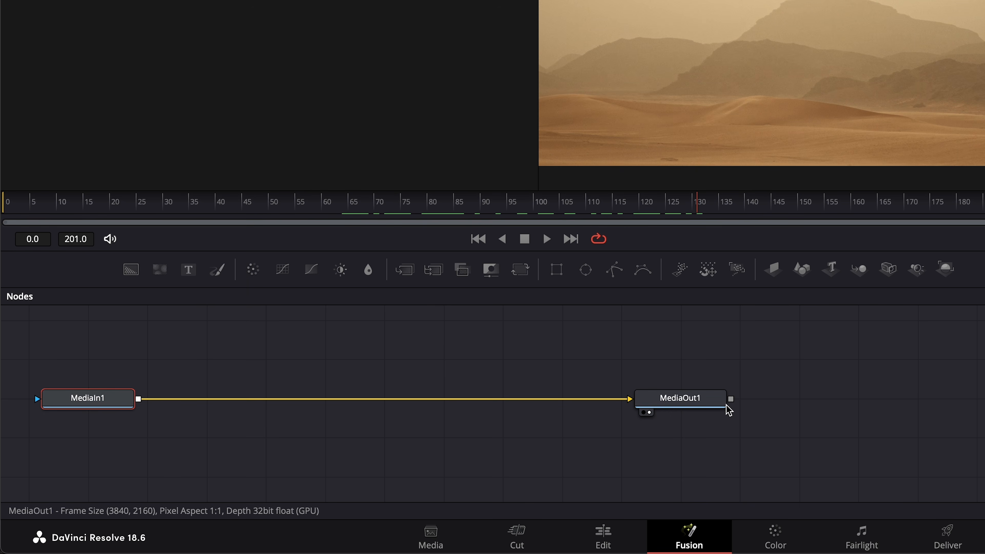
mouse_move(728, 410)
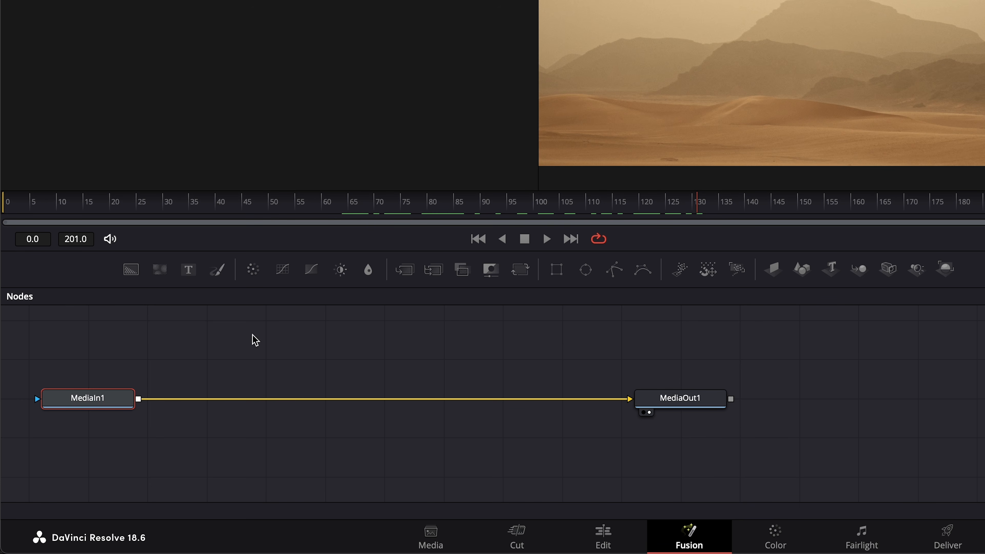
left_click(715, 410)
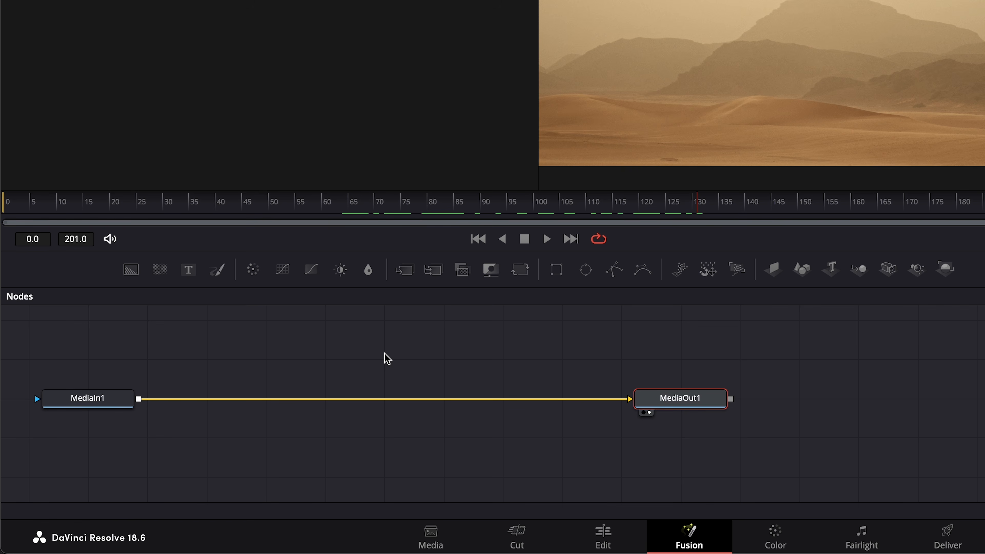
right_click(405, 348)
mouse_move(529, 162)
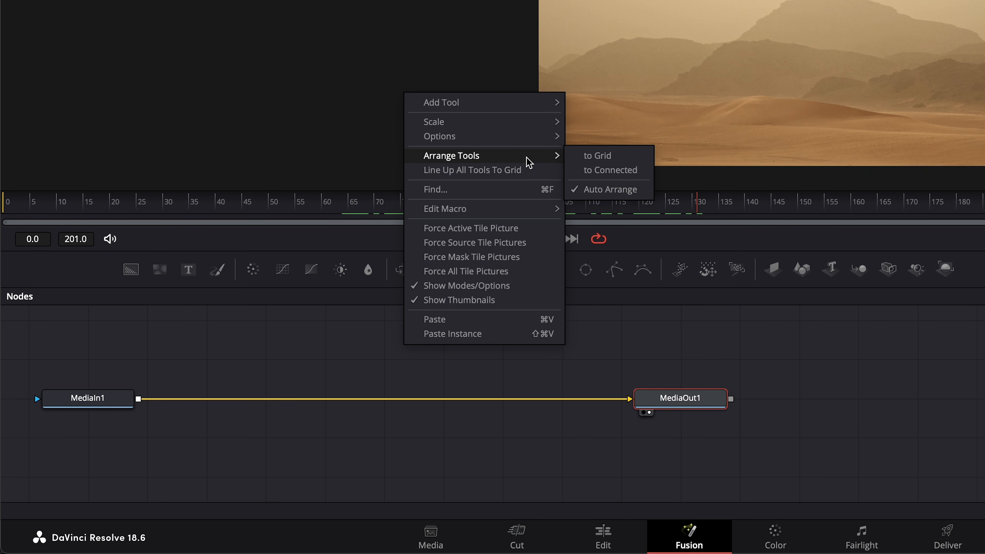
left_click(590, 156)
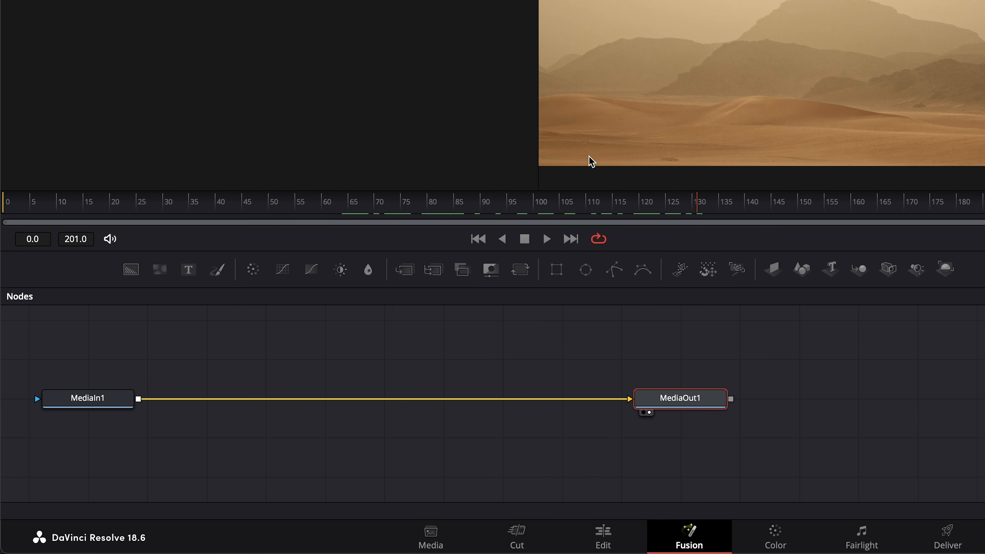
left_click_drag(674, 401, 883, 403)
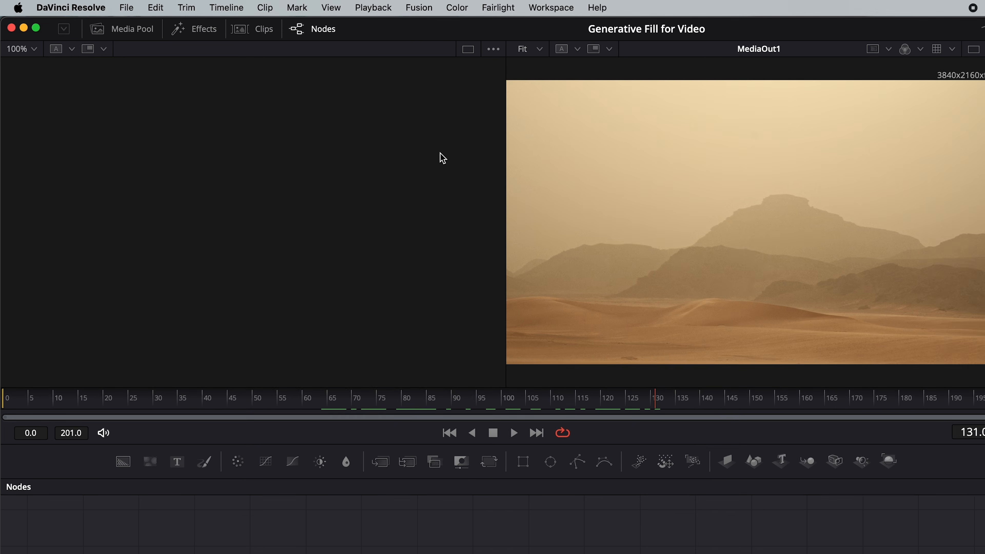
- Import the PSD file "Still Frame_1.1.1.psd" into the Fusion composition
left_click(320, 8)
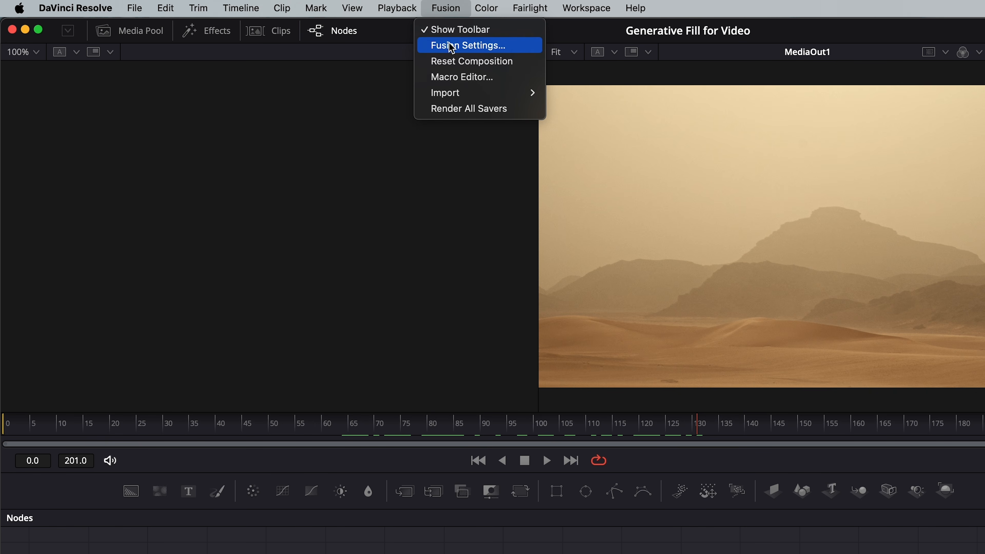
mouse_move(467, 92)
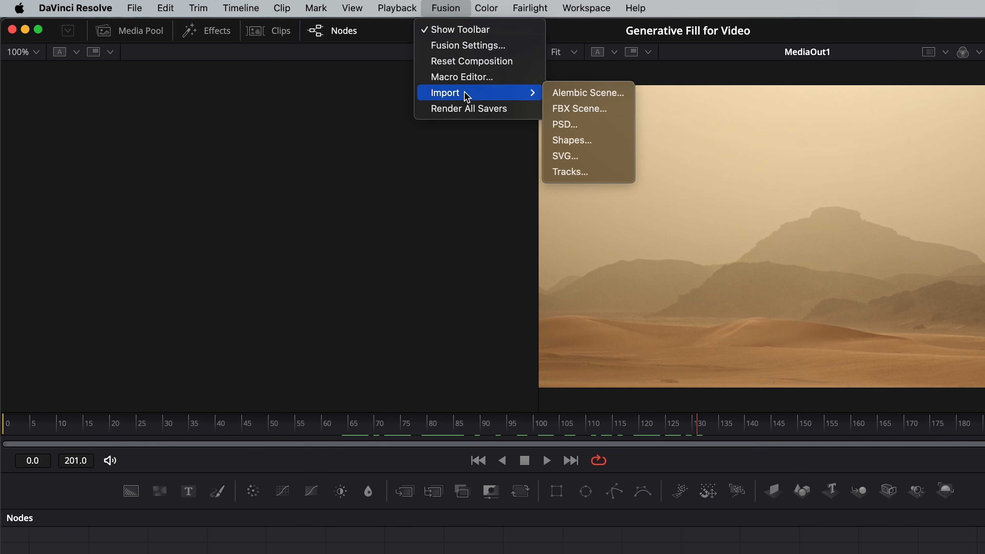
left_click(565, 124)
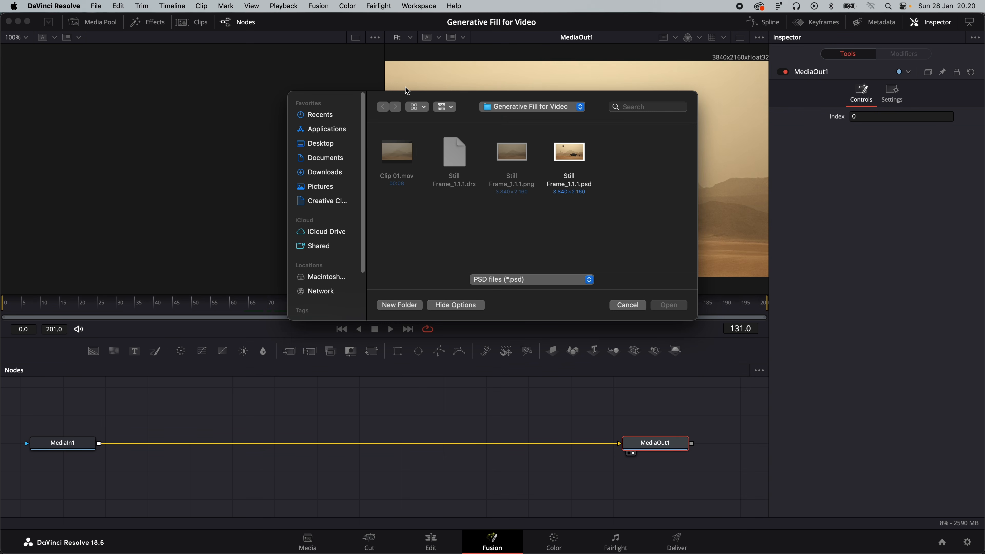
left_click(573, 155)
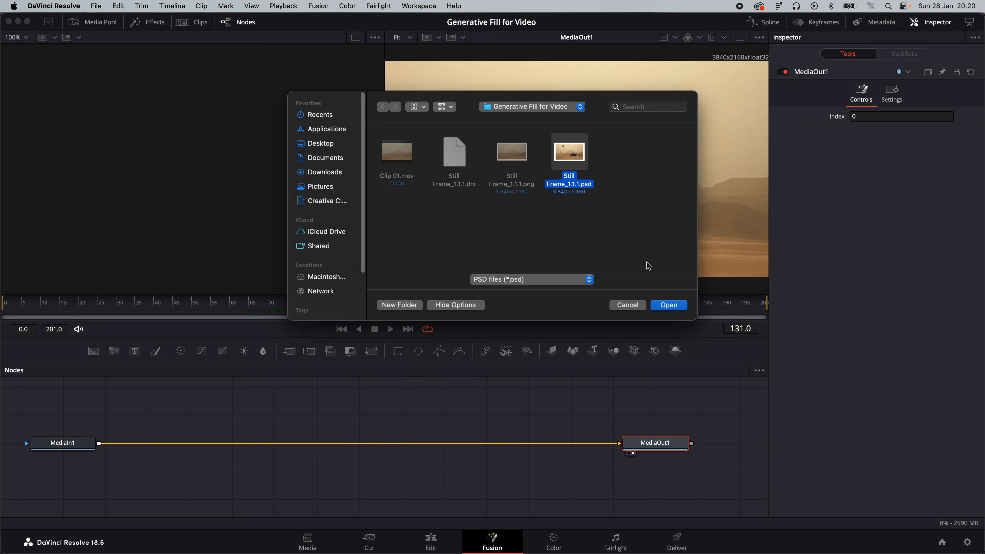
left_click(670, 305)
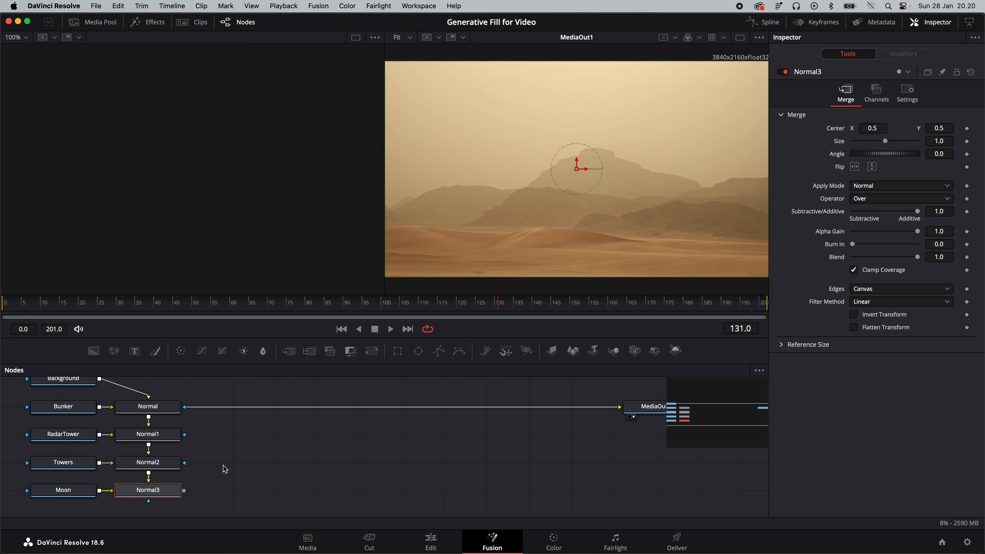
- Delete the imported Background node from the node graph
key("space")
left_click_drag(220, 436, 241, 439)
key("space")
scroll(213, 432, "left", 10)
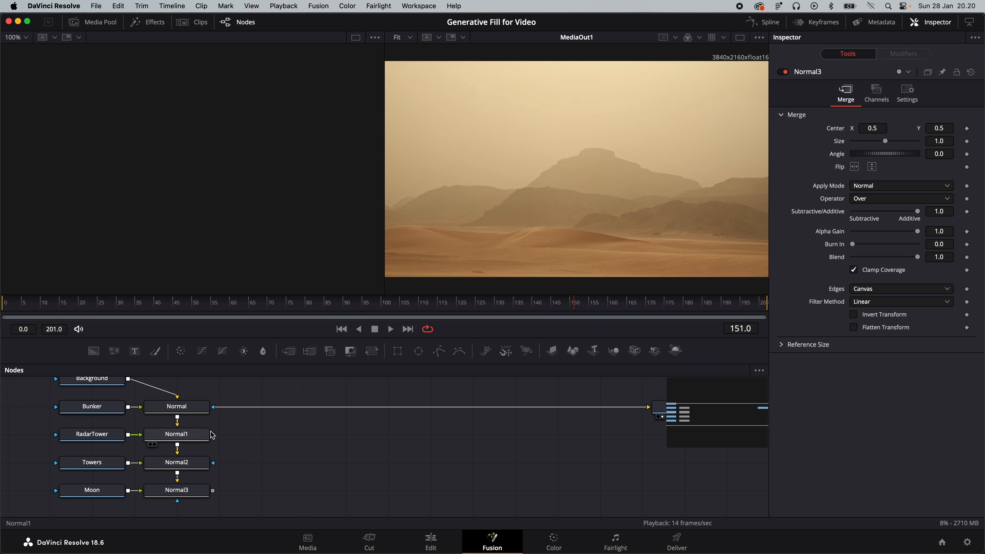
scroll(289, 430, "left", 5)
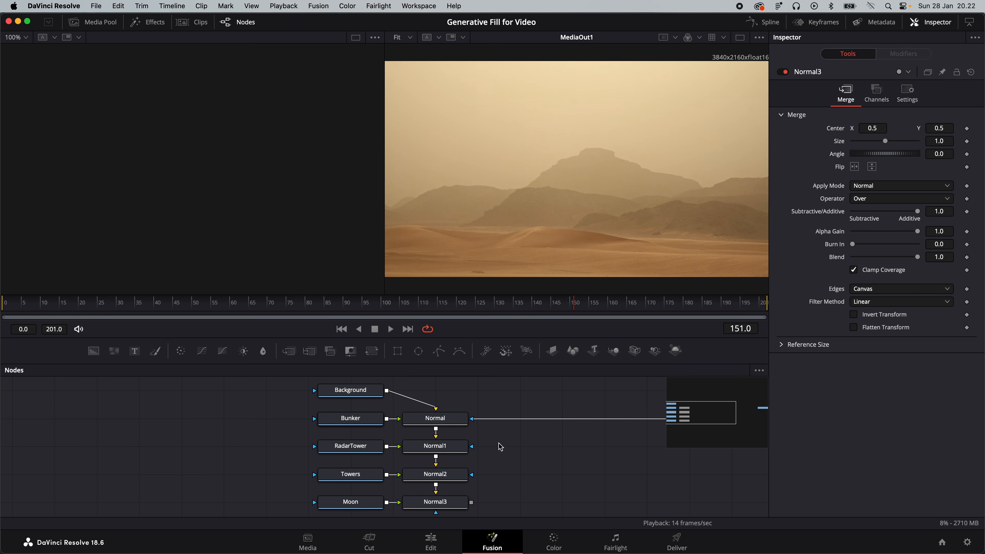
left_click(371, 397)
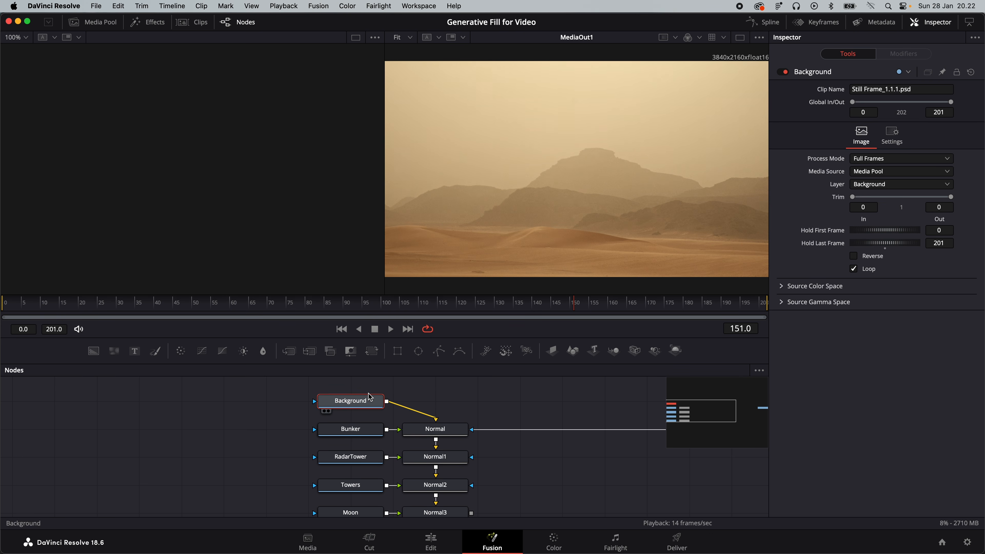
key("Delete")
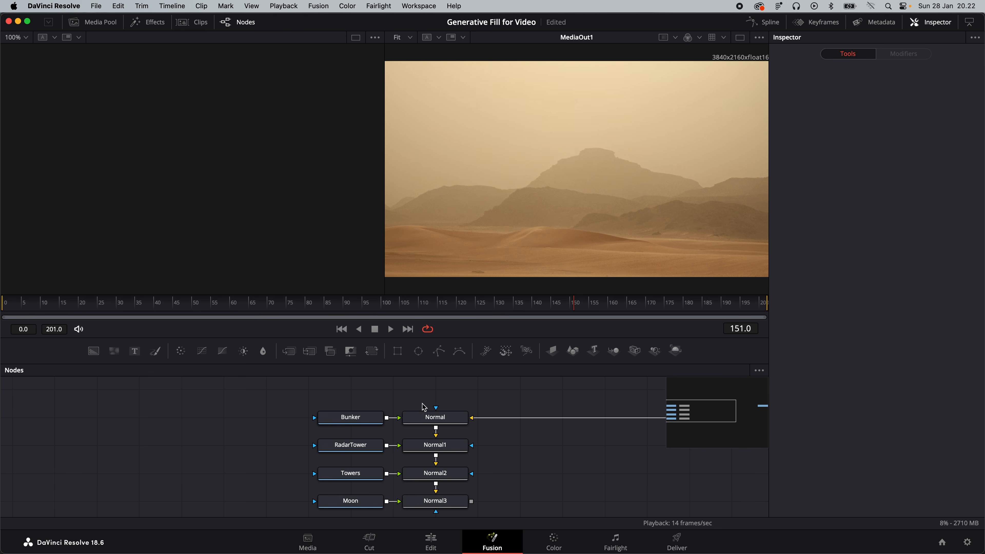
- Delete the four imported merge nodes Normal, Normal1, Normal2 and Normal3
left_click(450, 407)
left_click(442, 436, "shift")
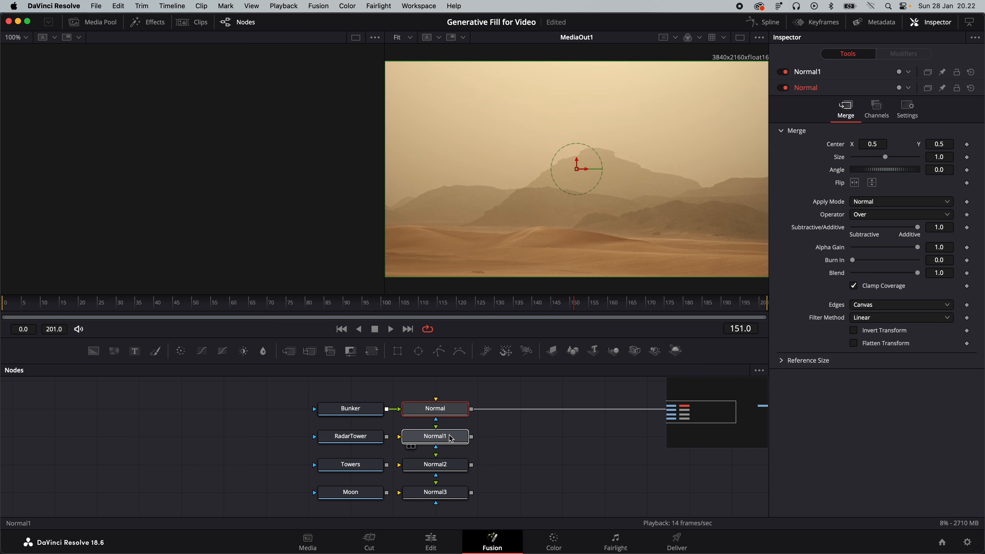
left_click(449, 466, "shift")
left_click(448, 497, "shift")
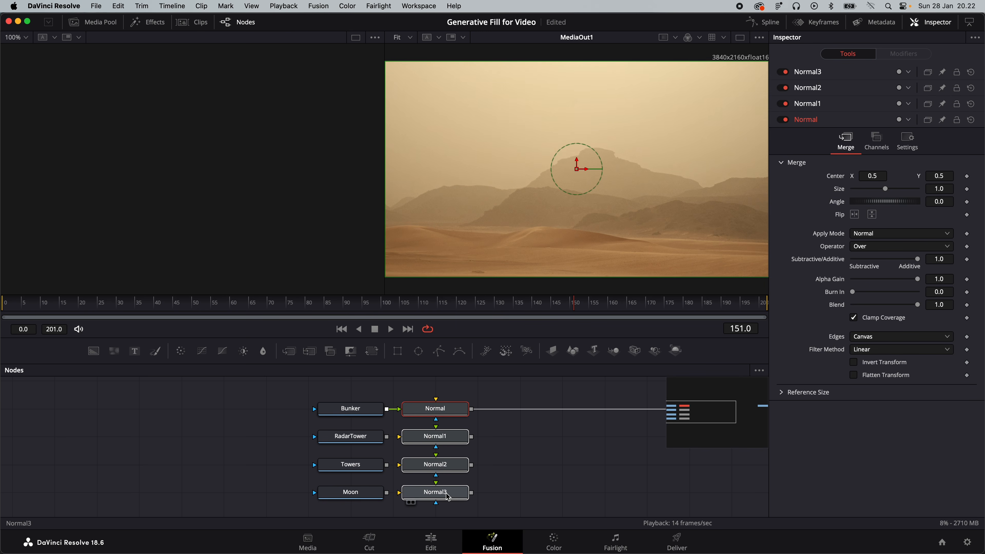
key("Delete")
- Move the Bunker, RadarTower, Towers and Moon nodes together into the space above the MediaIn1–MediaOut1 connection
left_click(362, 411)
left_click(362, 439, "shift")
left_click(362, 467, "shift")
left_click(362, 493, "shift")
left_click_drag(373, 412, 458, 388)
scroll(462, 392, "up", 3)
scroll(504, 415, "left", 3)
scroll(512, 421, "right", 5)
left_click(217, 414)
left_click(218, 442, "shift")
left_click(217, 470, "shift")
scroll(461, 417, "up", 3)
left_click_drag(217, 497, 339, 407)
- Line up the RadarTower, Towers and Moon nodes in a horizontal row beside the Bunker node
left_click_drag(462, 406, 419, 406)
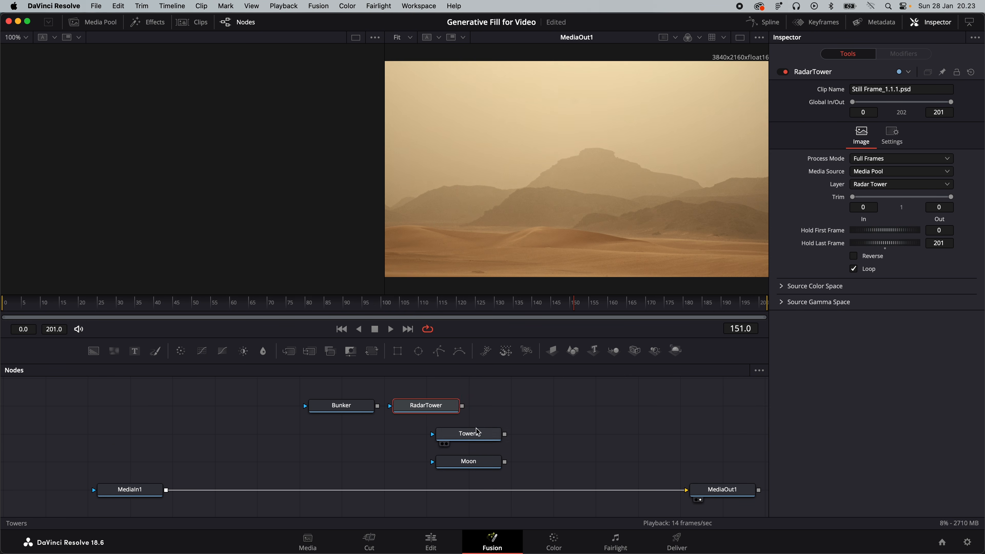
left_click_drag(477, 431, 519, 404)
left_click_drag(468, 462, 596, 406)
scroll(572, 446, "right", 2)
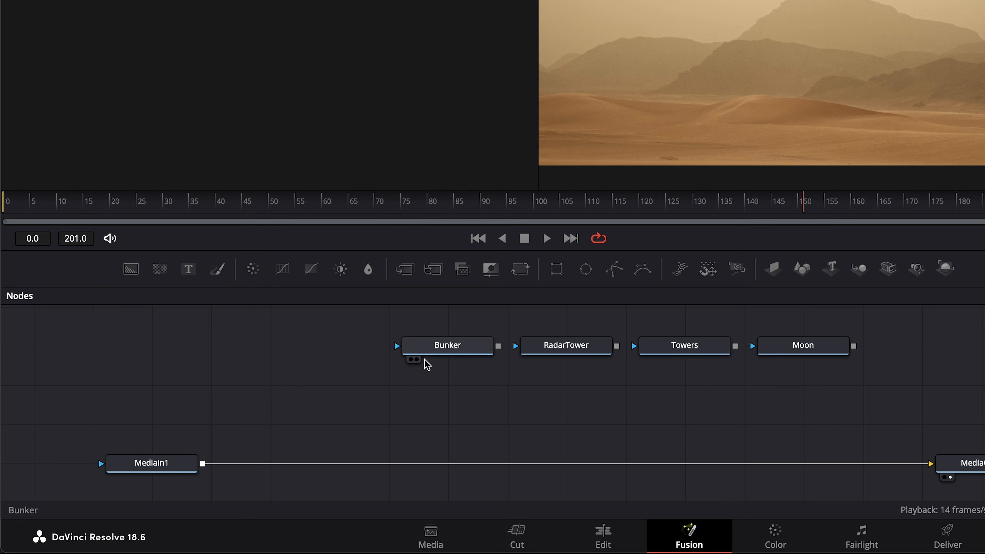
- Show the Bunker node in the left viewer and merge it over the MediaIn1 footage
left_click(412, 361)
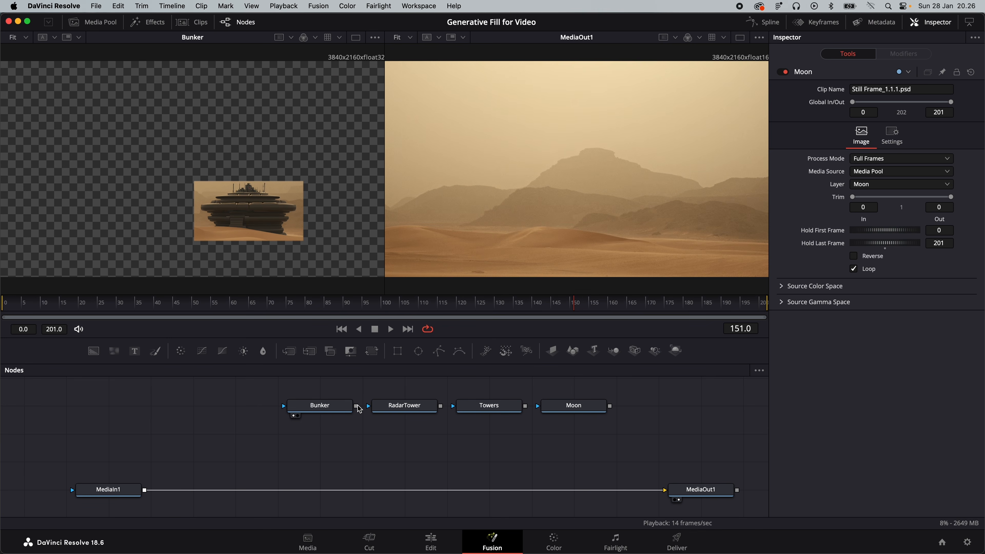
left_click_drag(356, 406, 151, 489)
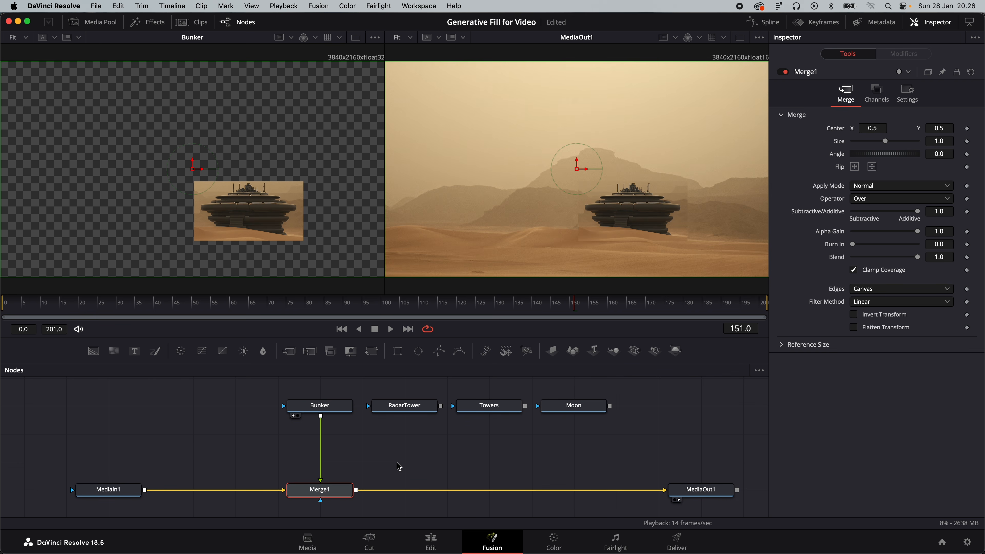
- Merge the RadarTower, Towers and Moon nodes one after another over the Merge1 output, and save the project
left_click_drag(441, 406, 356, 490)
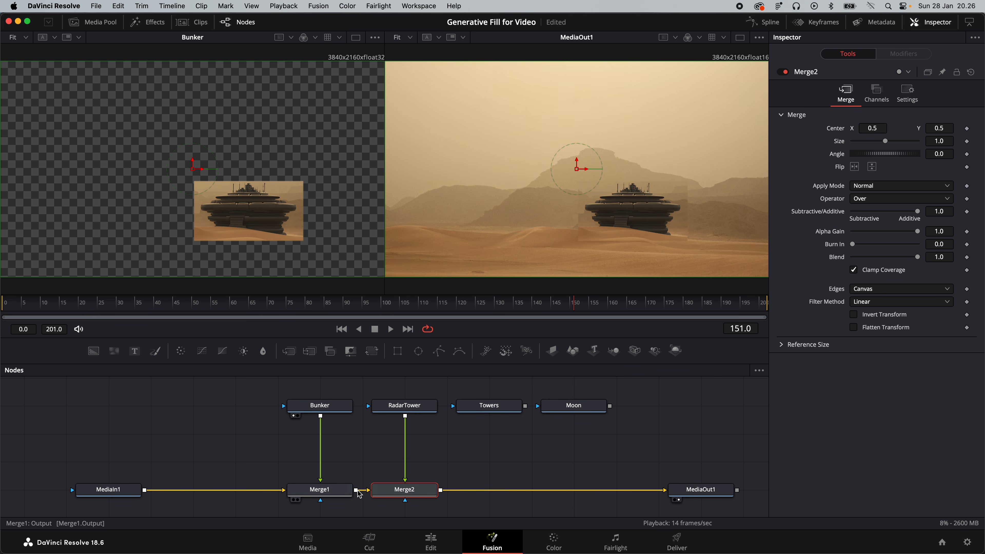
left_click_drag(526, 406, 442, 492)
left_click_drag(610, 406, 527, 492)
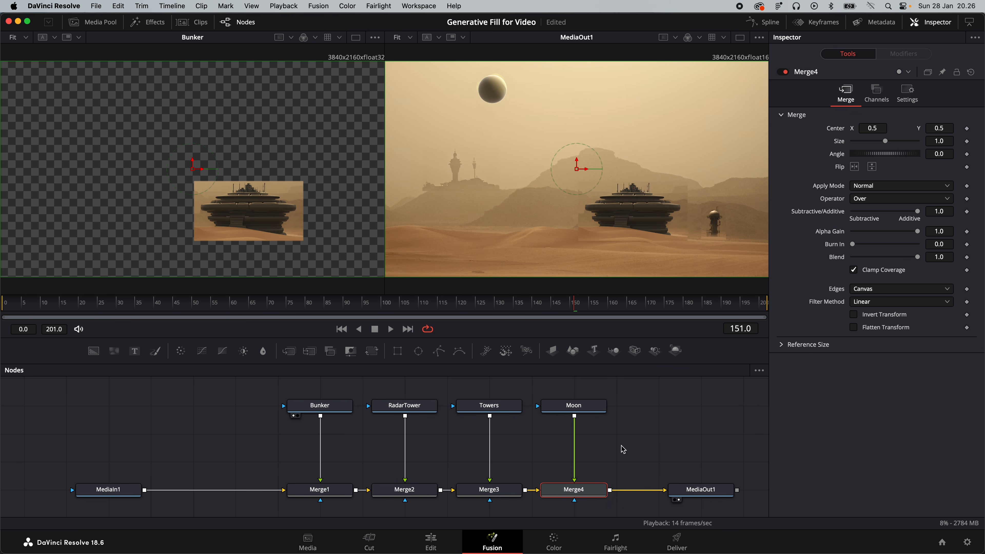
key("super+s")
- Place the Edit page playhead on Marker 1 at 01:00:04:03 and return to the Fusion composition
left_click_drag(577, 305, 493, 320)
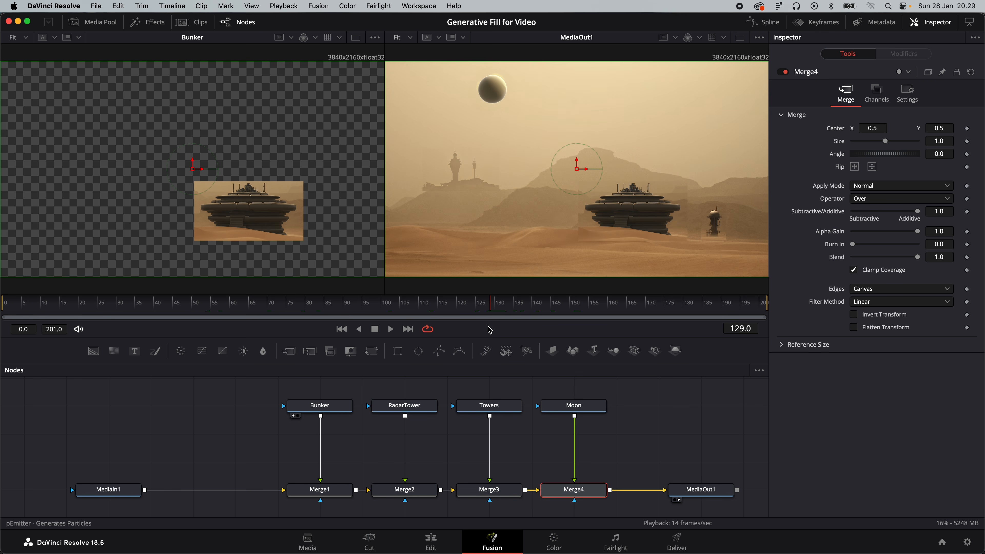
left_click(431, 541)
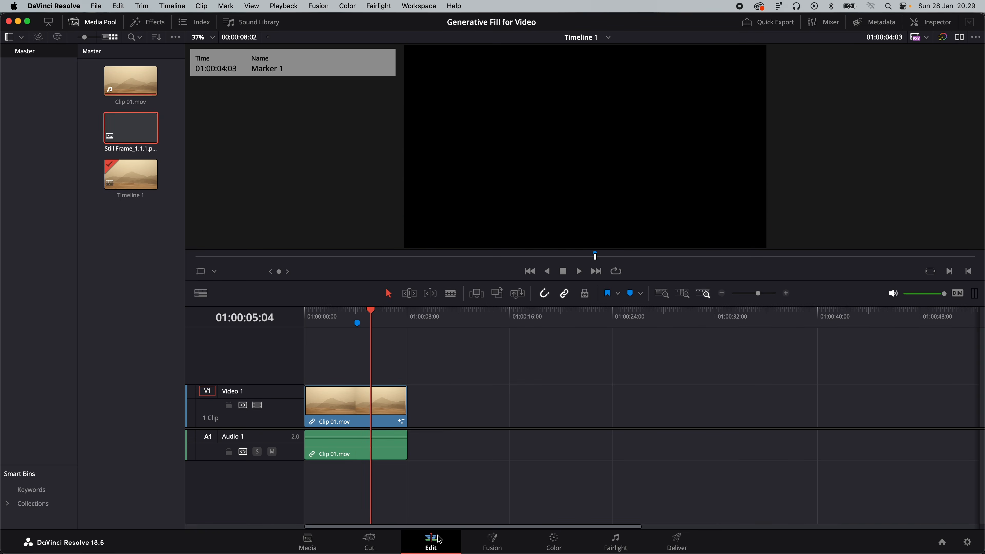
left_click_drag(370, 313, 366, 315)
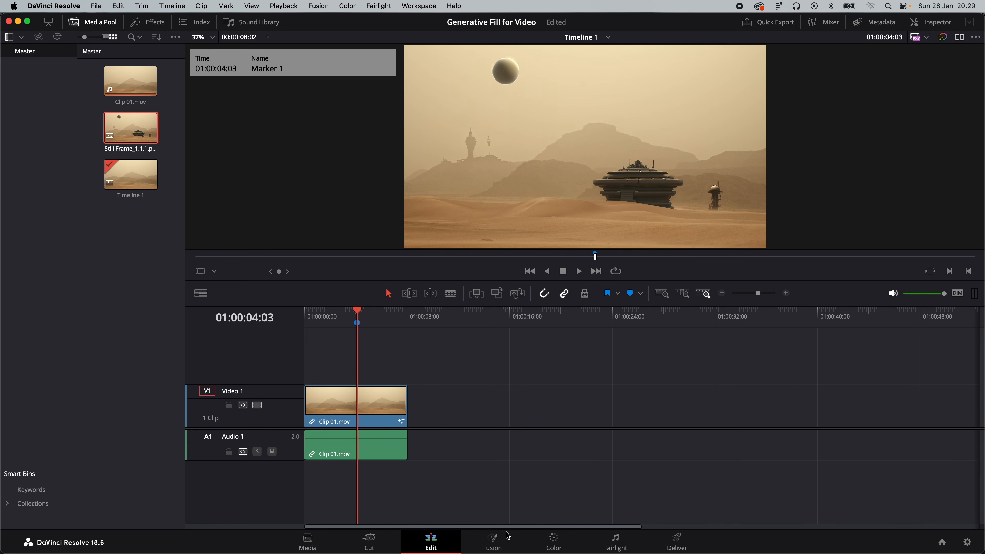
left_click(502, 542)
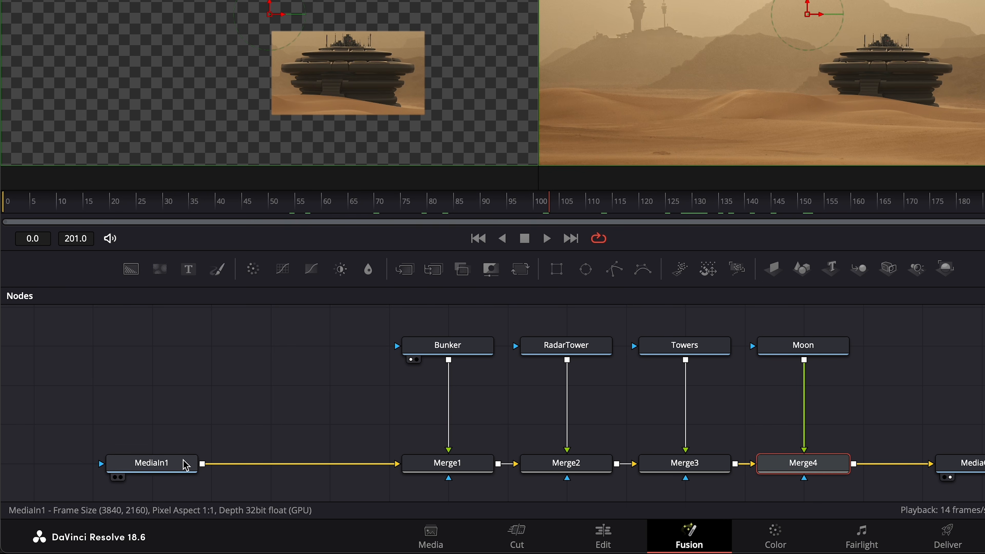
- Show MediaIn1 in the viewer displaying Bunker, set that viewer to 100% zoom and widen it
left_click(138, 485)
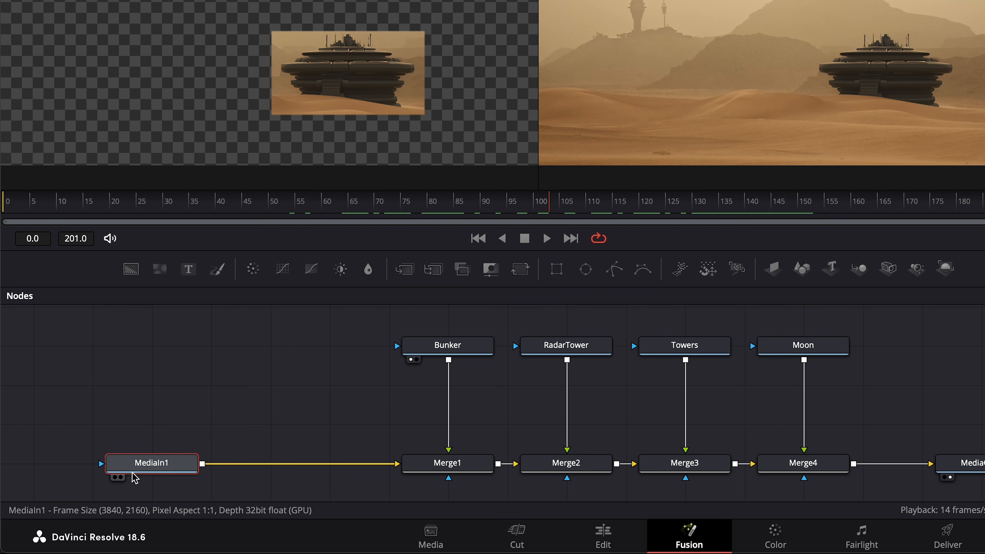
left_click(115, 477)
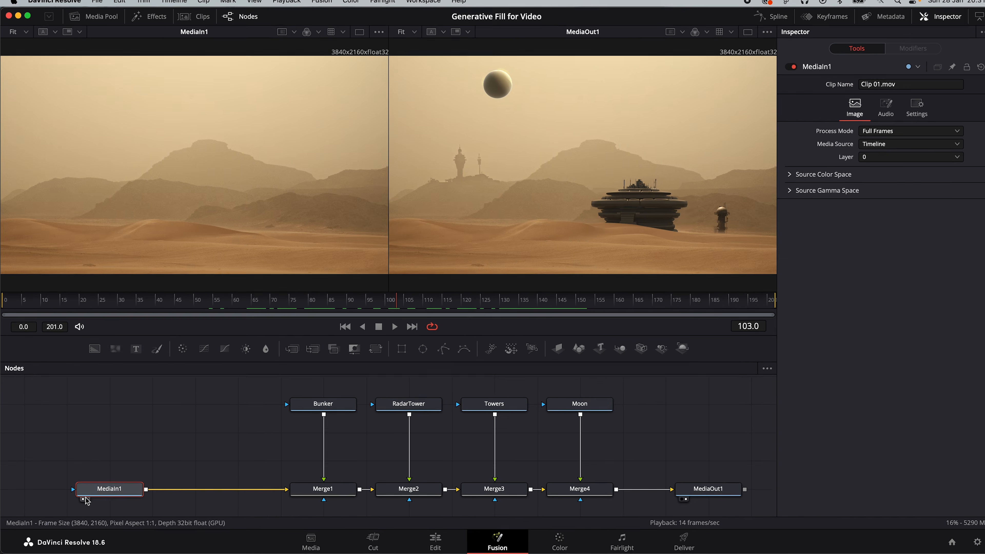
left_click(24, 38)
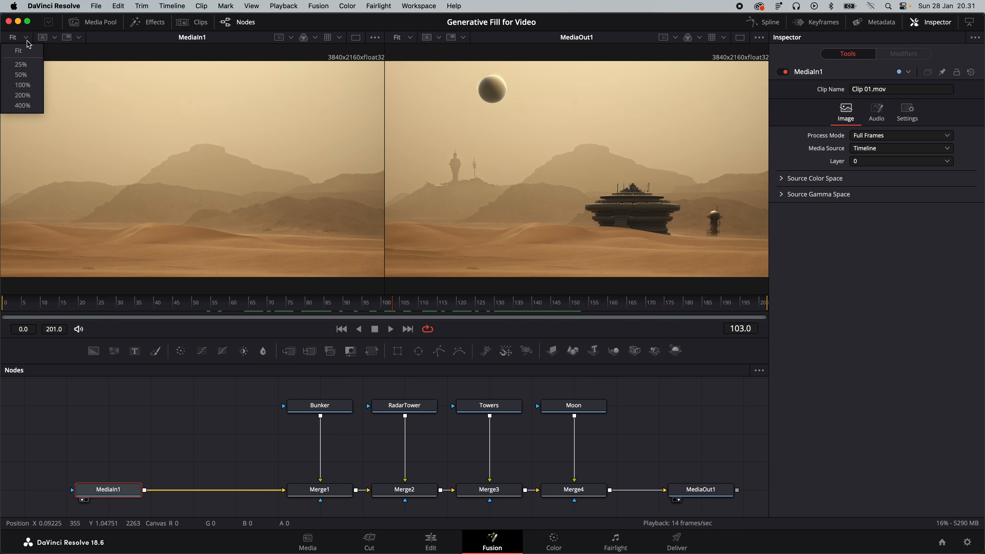
left_click(28, 84)
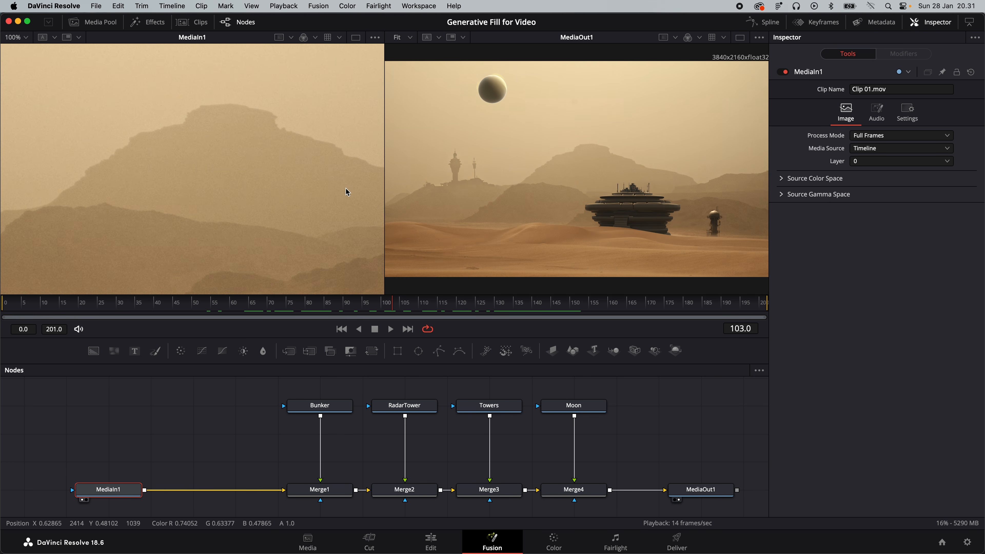
left_click_drag(385, 212, 465, 213)
scroll(332, 185, "right", 5)
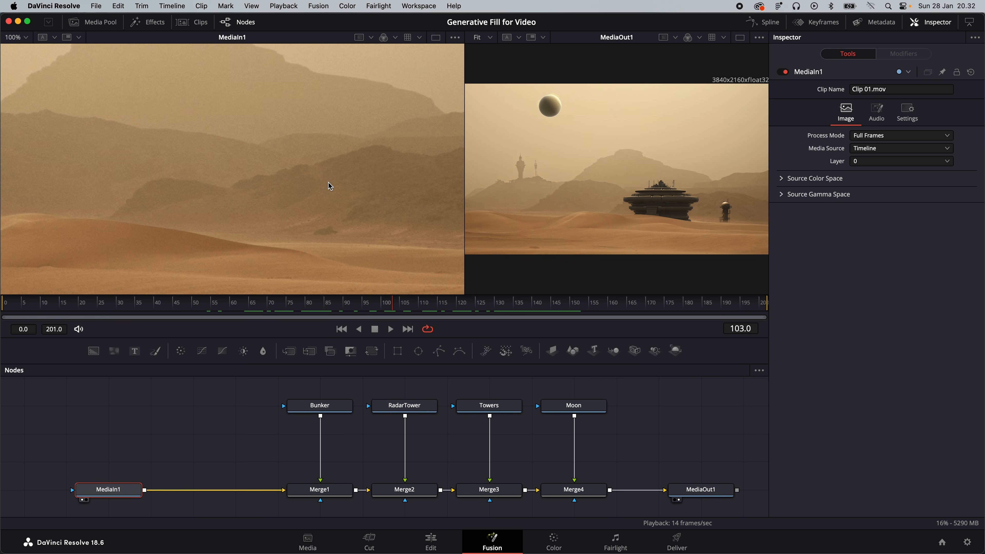
- Add a Planar Tracker node directly after MediaIn1
key("shift+space")
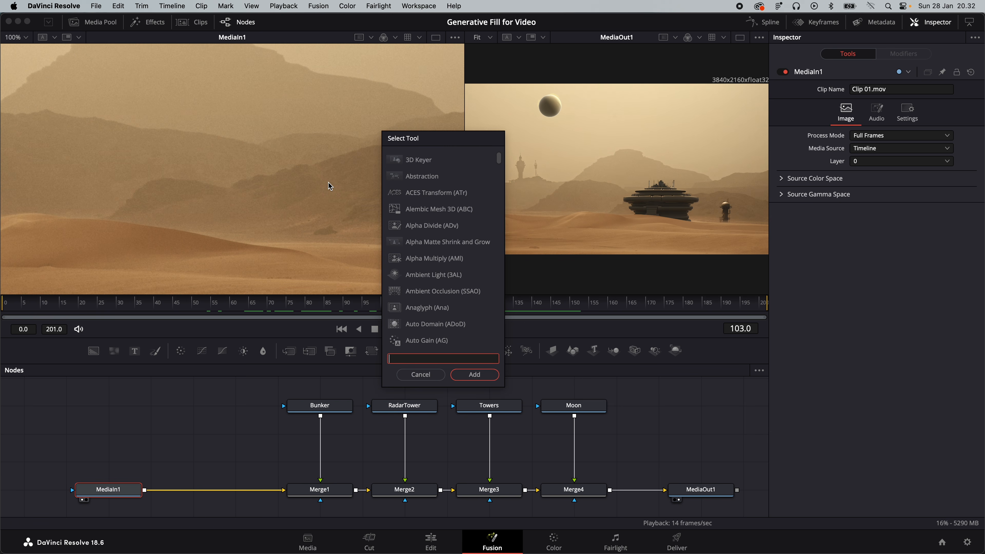
type("planar")
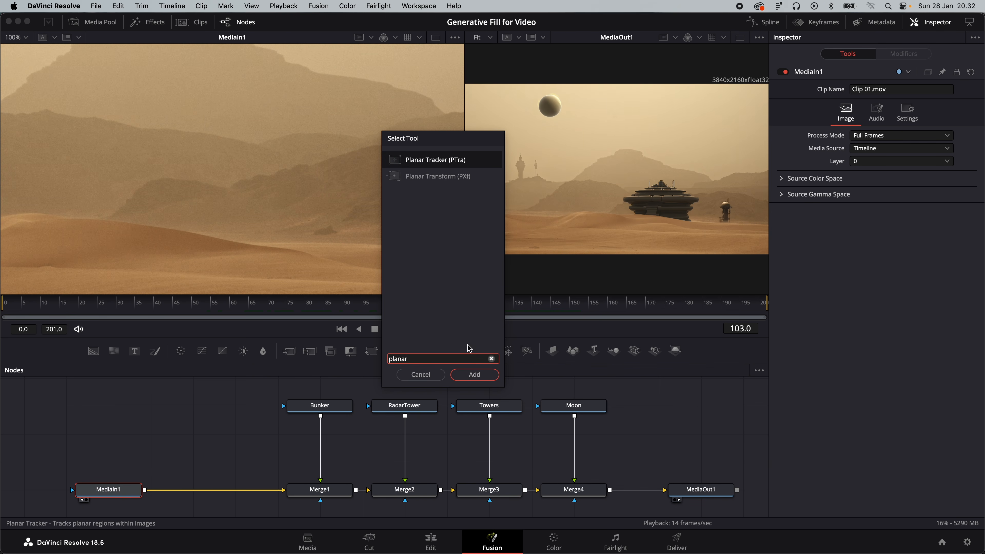
left_click(475, 375)
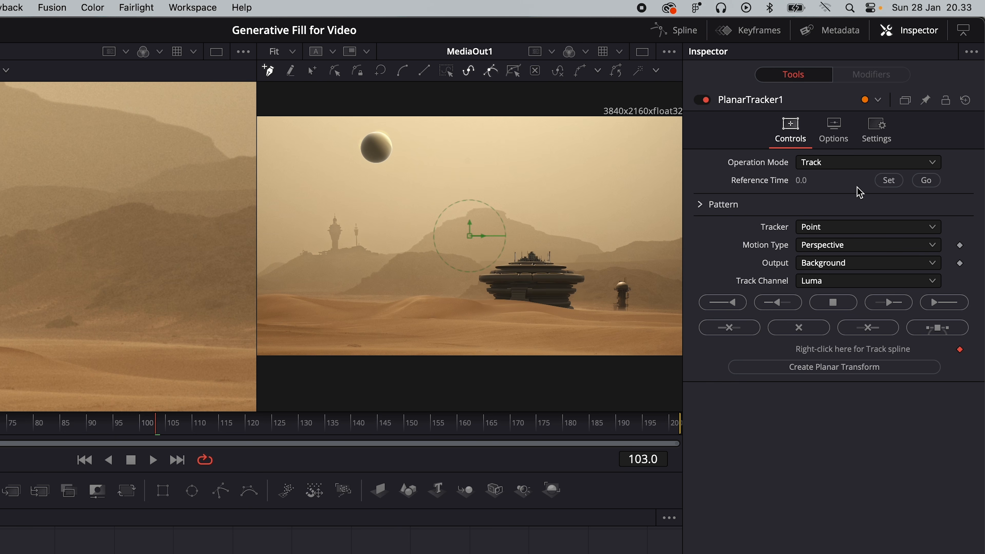
- Set the planar tracker's reference time to frame 103, Tracker to Hybrid Point/Area and Motion Type to Translation, Rotation
left_click(887, 181)
left_click(855, 228)
left_click(858, 262)
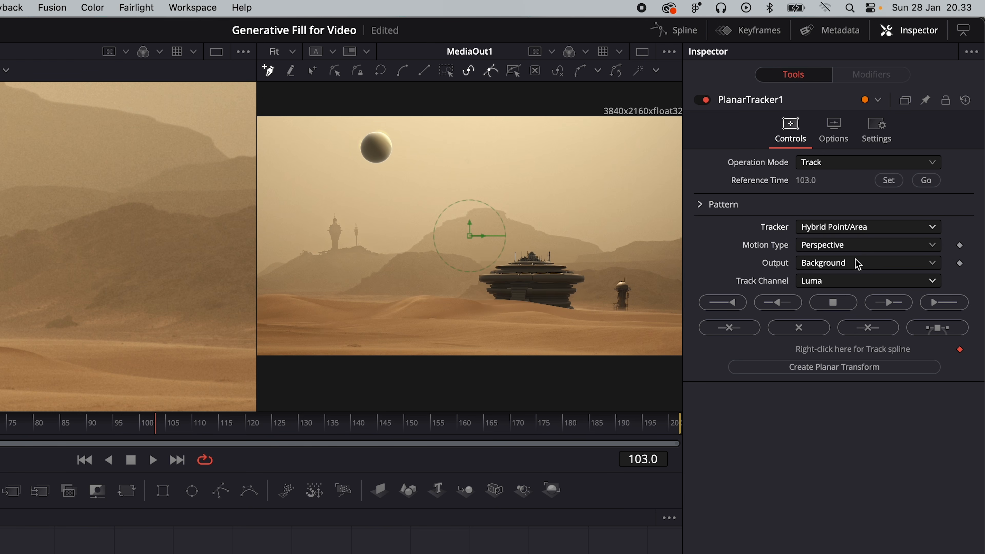
left_click(860, 248)
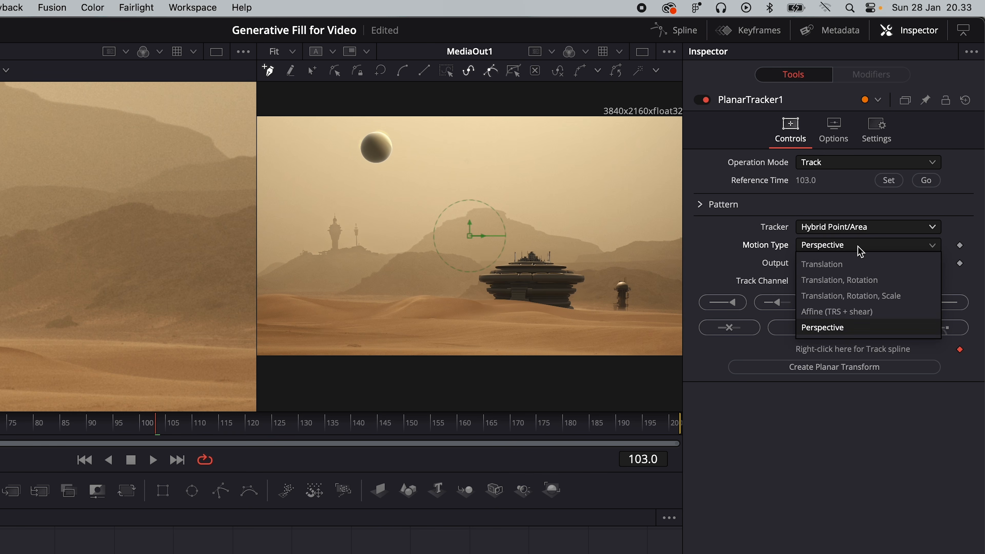
left_click(863, 277)
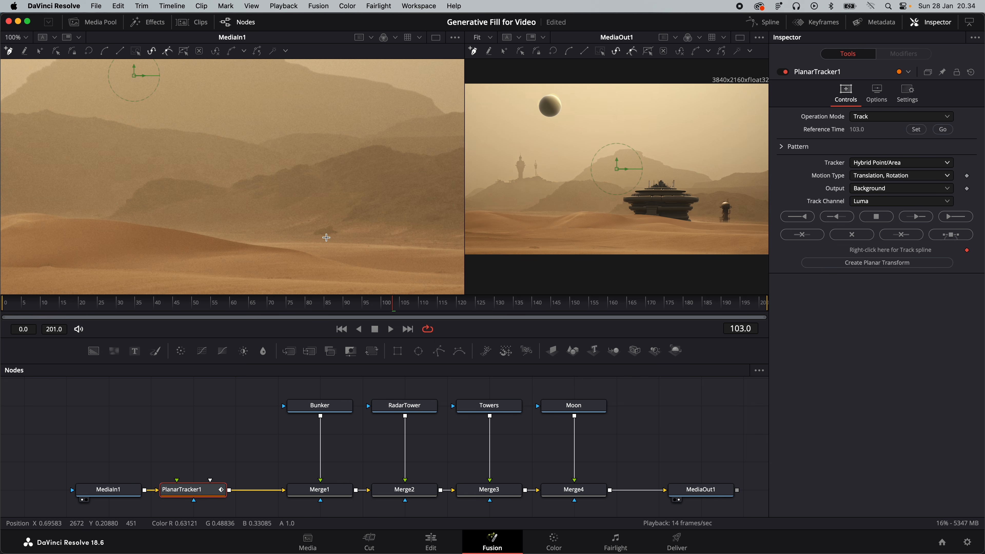
- Draw a closed tracking polygon around the hillside and dune area where the bunker stands, and save the project
left_click(142, 236)
left_click(225, 258)
left_click(304, 267)
left_click(363, 238)
left_click(370, 185)
left_click(351, 142)
left_click(327, 115)
left_click(249, 112)
left_click(185, 115)
left_click(150, 149)
left_click(139, 198)
left_click(142, 236)
key("super+s")
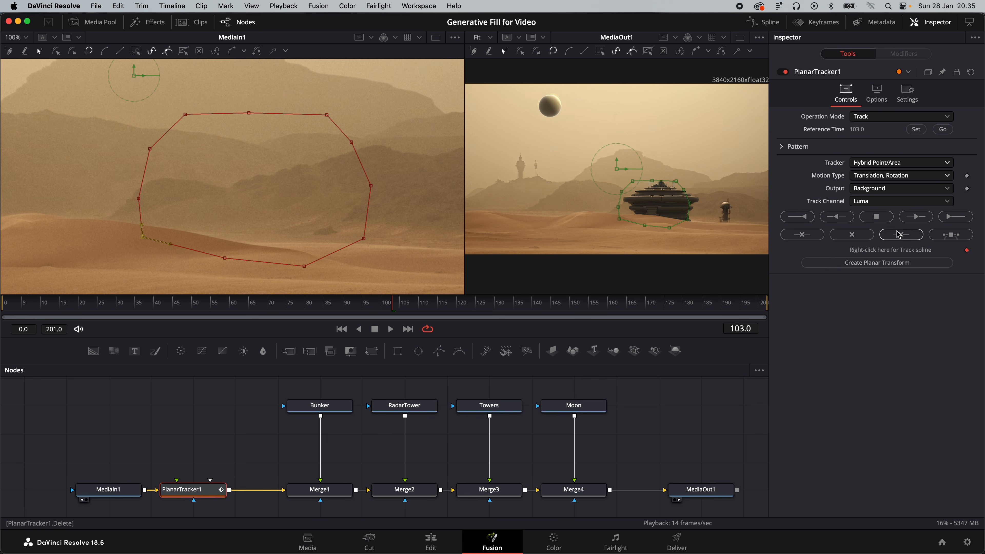
- Track the bunker area from the reference frame to the clip's end and back to its start, and create a planar transform
left_click(950, 221)
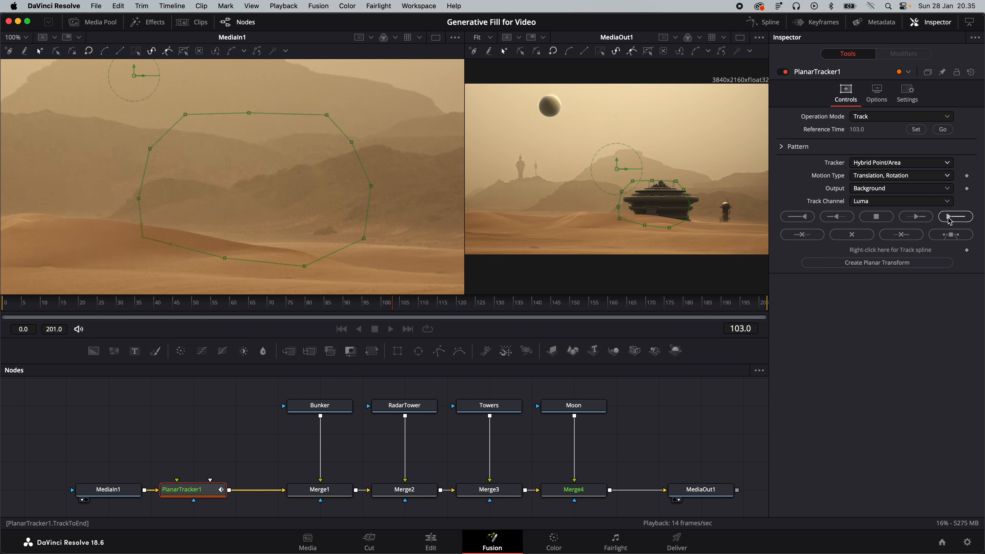
left_click(944, 129)
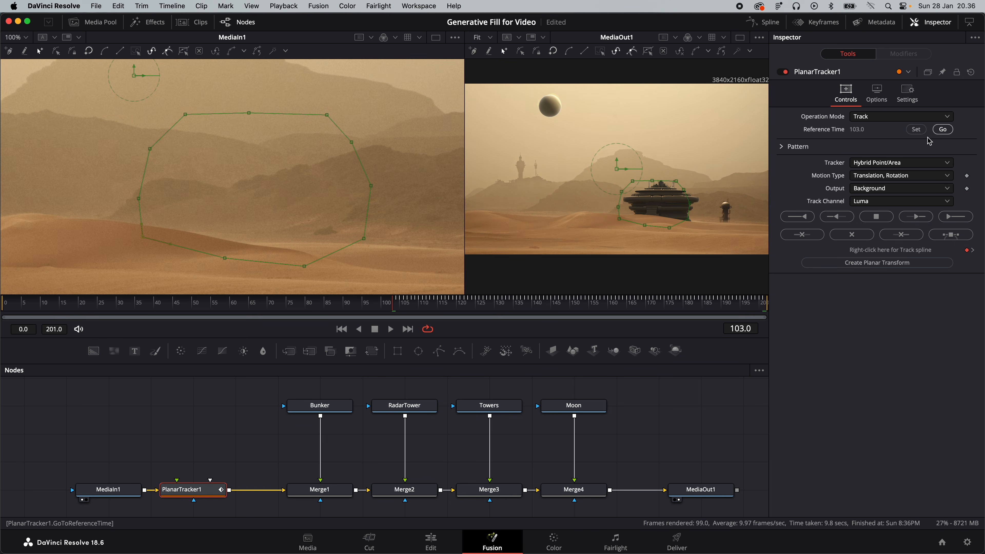
left_click(810, 219)
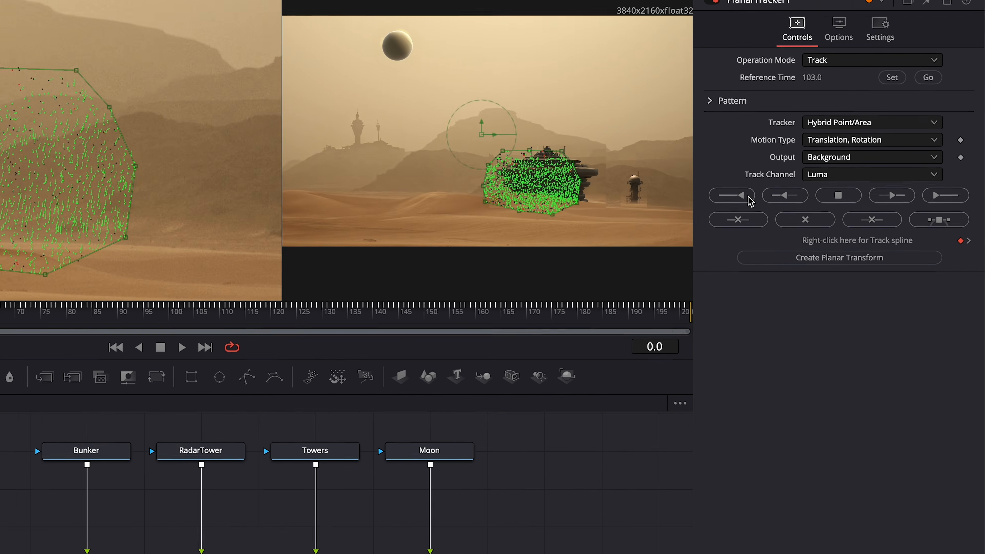
left_click(836, 257)
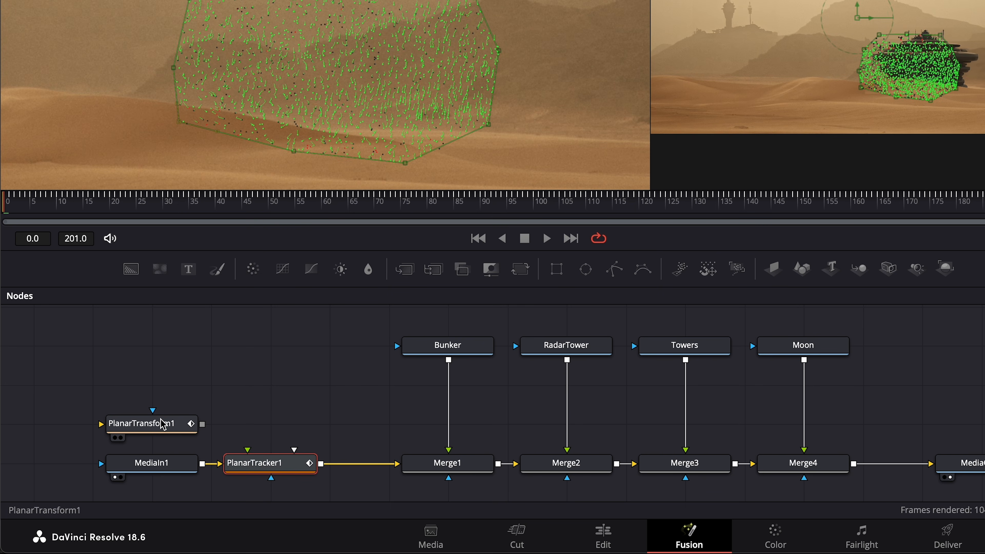
- Insert PlanarTransform1 between Bunker and Merge1, and play back the composite to check the bunker's motion
left_click(163, 424)
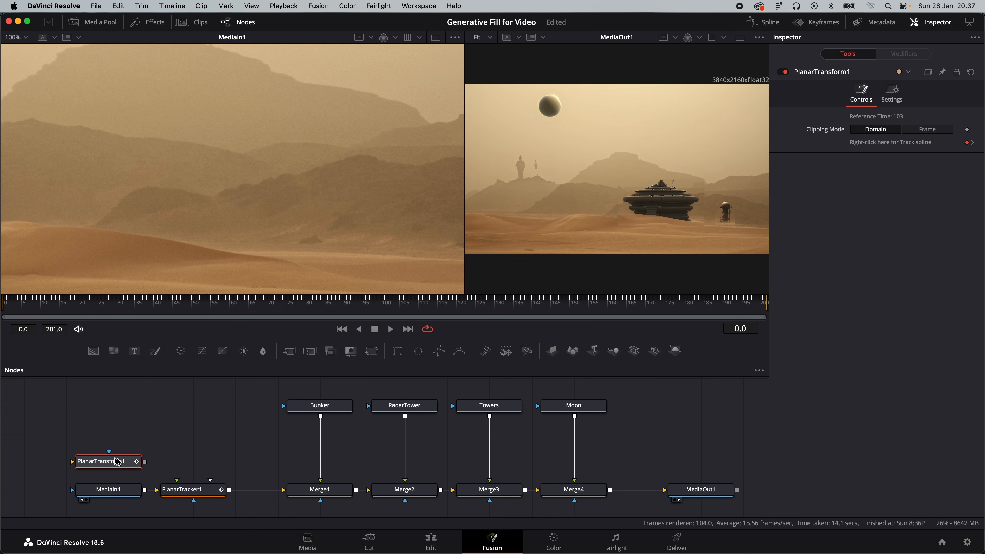
left_click_drag(118, 462, 285, 465)
left_click_drag(356, 462, 321, 483)
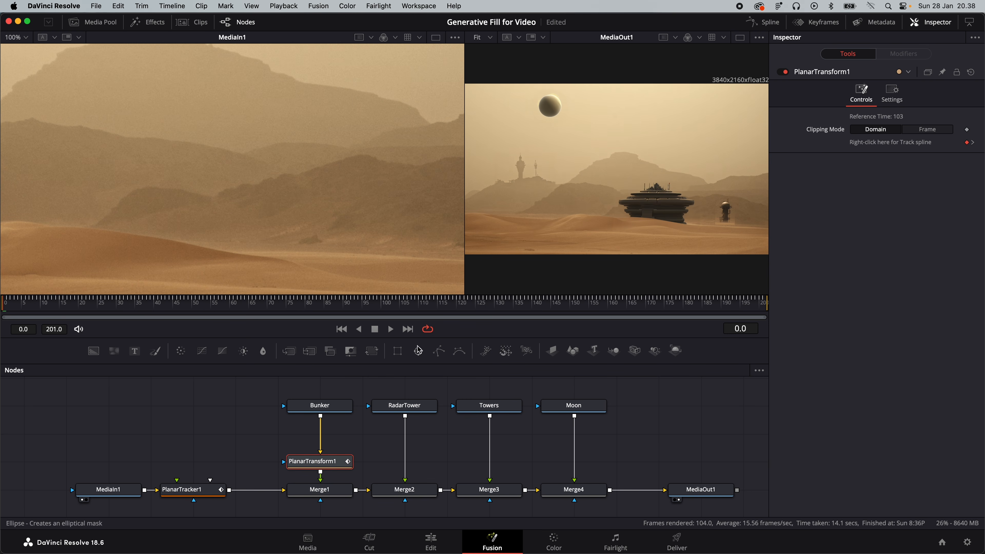
key("space")
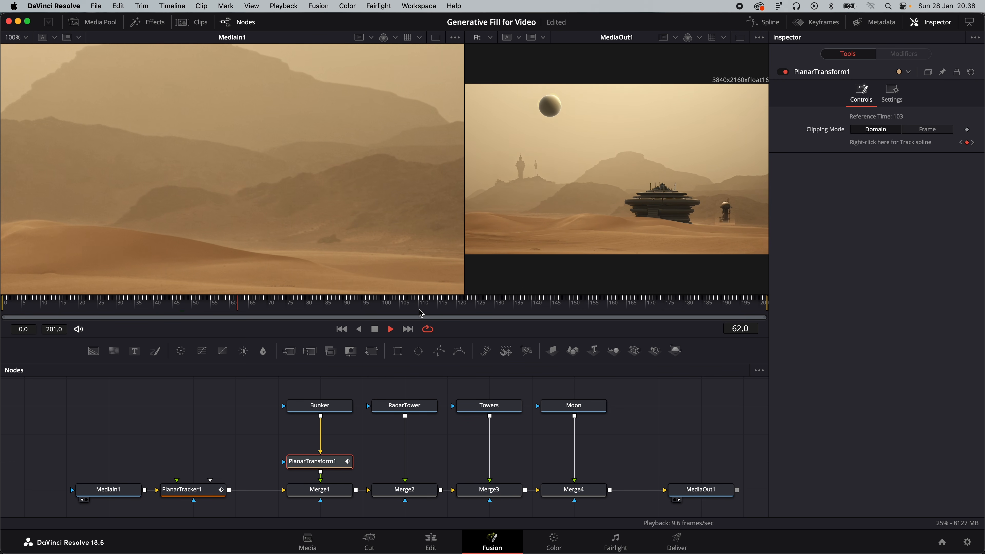
key("space")
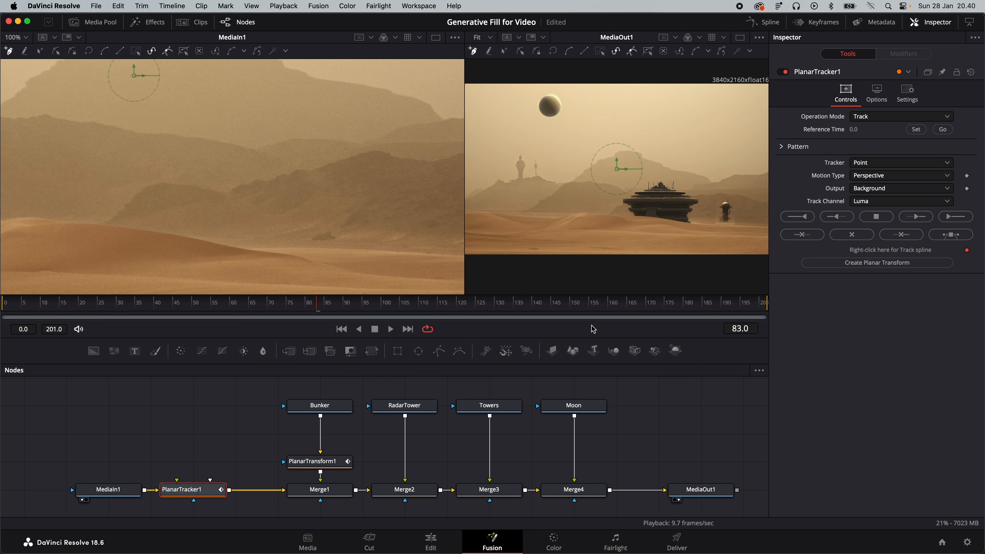
- Delete the PlanarTracker1 node and add a fresh Planar Tracker directly after MediaIn1
key("Delete")
left_click(136, 486)
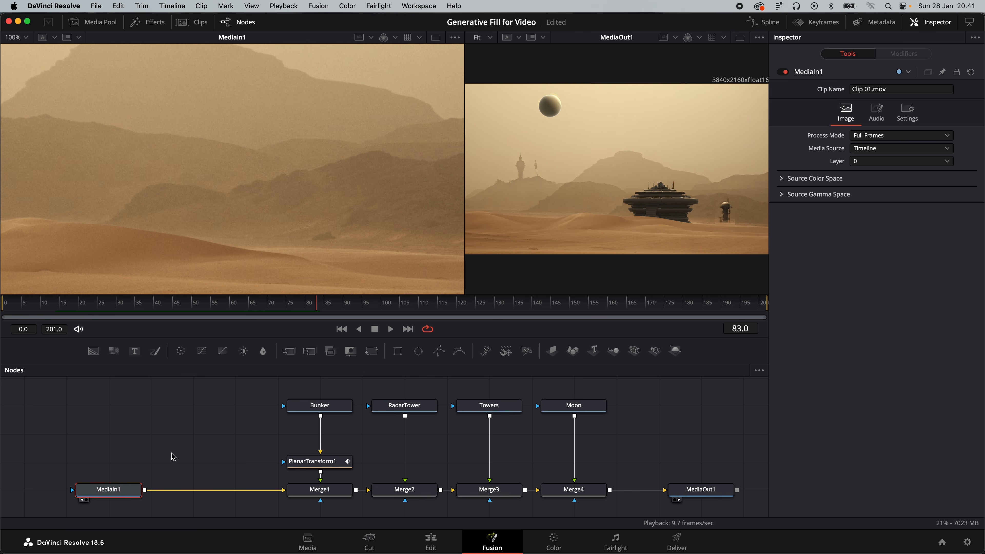
key("shift+space")
type("planar")
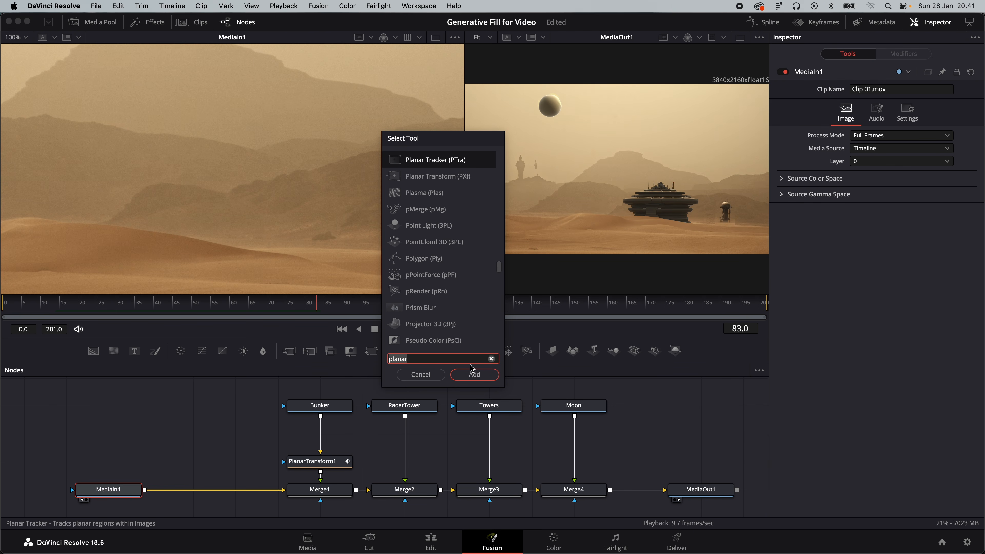
left_click(476, 375)
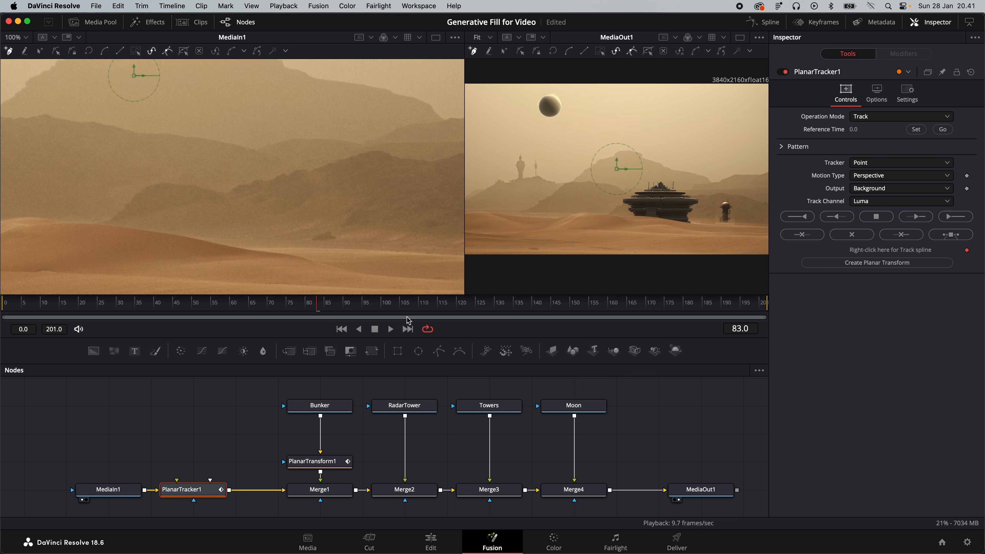
- Set the new tracker's reference time to frame 103, with Tracker at Hybrid Point/Area and Motion Type at Translation, Rotation
left_click_drag(318, 305, 392, 306)
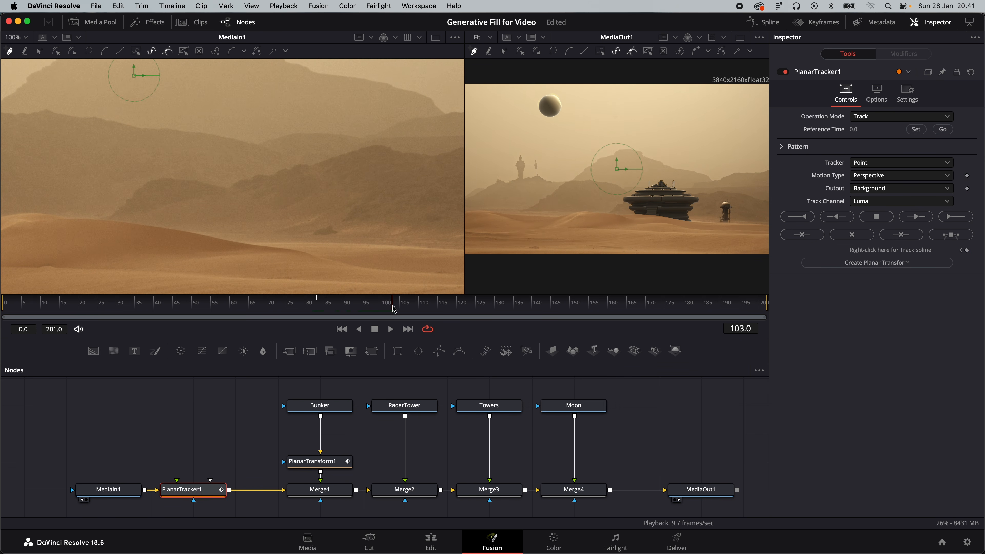
left_click(887, 163)
left_click(880, 187)
left_click(889, 175)
left_click(890, 199)
scroll(338, 214, "right", 5)
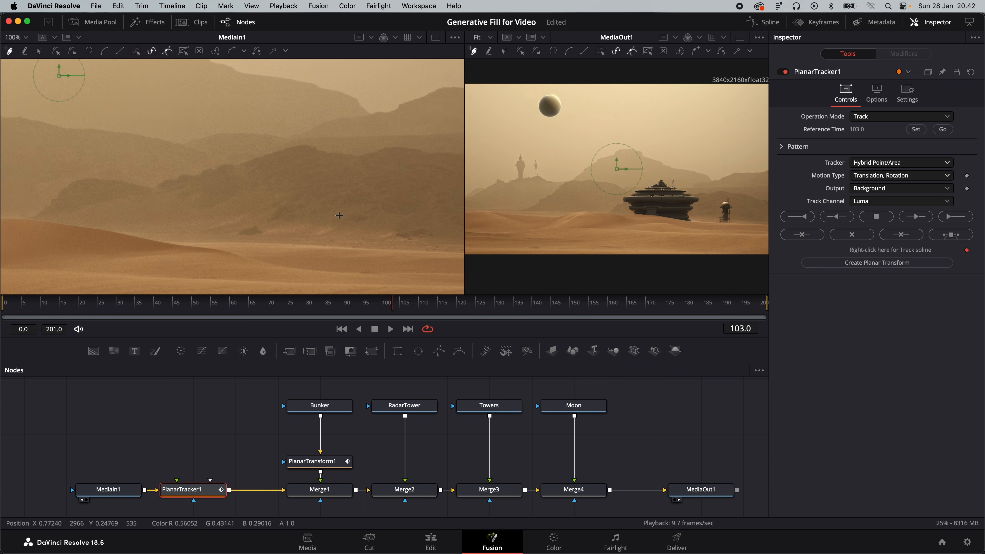
- Draw a small closed tracking polygon around the hillside and sand where the radar tower stands
left_click(282, 234)
left_click(287, 256)
left_click(343, 264)
left_click(368, 230)
left_click(348, 190)
left_click(325, 165)
left_click(302, 184)
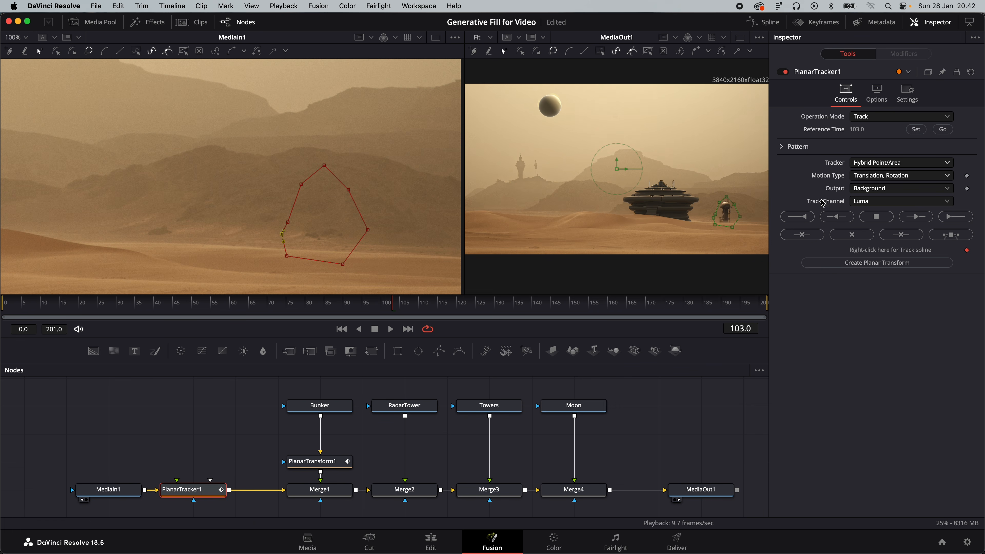
- Track the radar tower area forward to the end and backward from the reference frame to the start, and create its planar transform
left_click(948, 217)
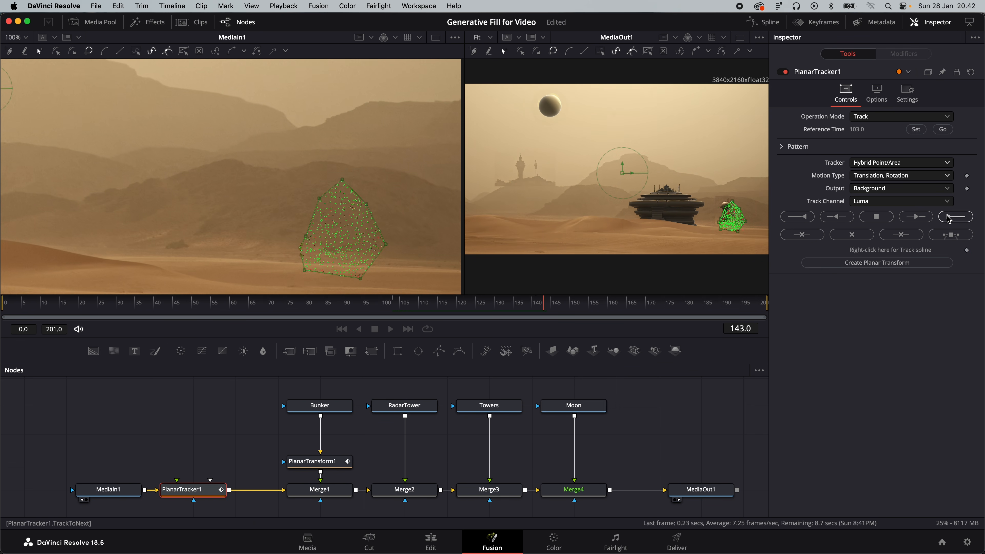
left_click(943, 129)
left_click(806, 218)
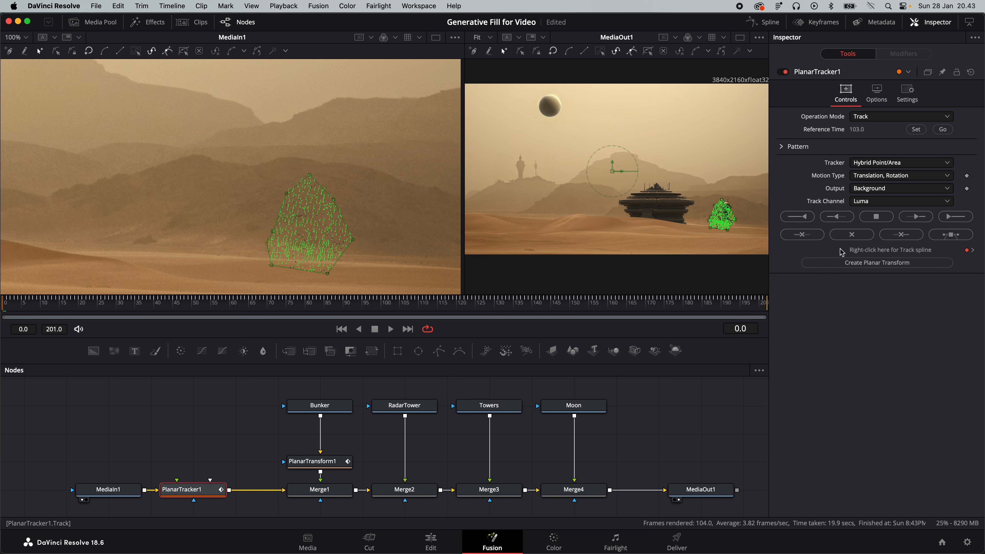
left_click(869, 263)
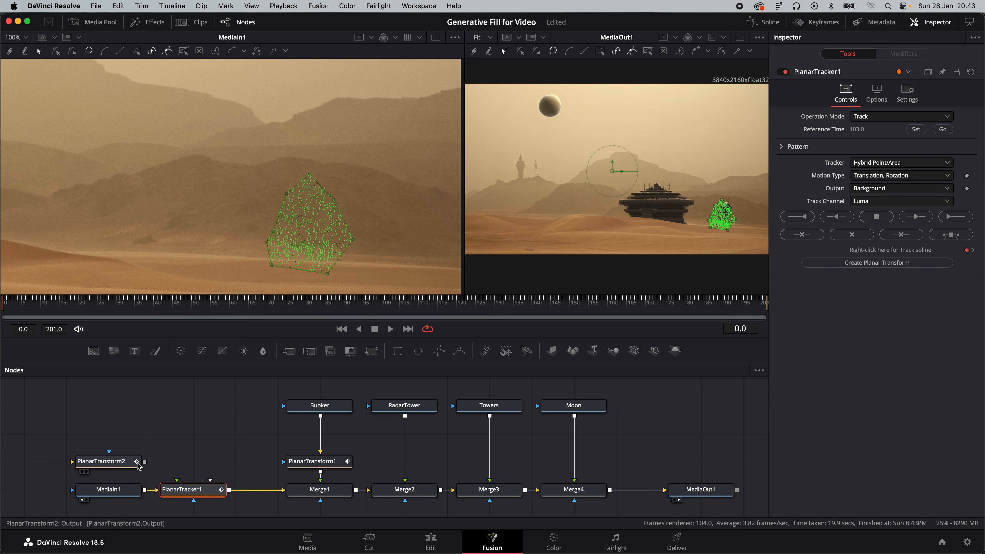
- Insert the new planar transform between the RadarTower layer and Merge2
left_click_drag(106, 465, 369, 466)
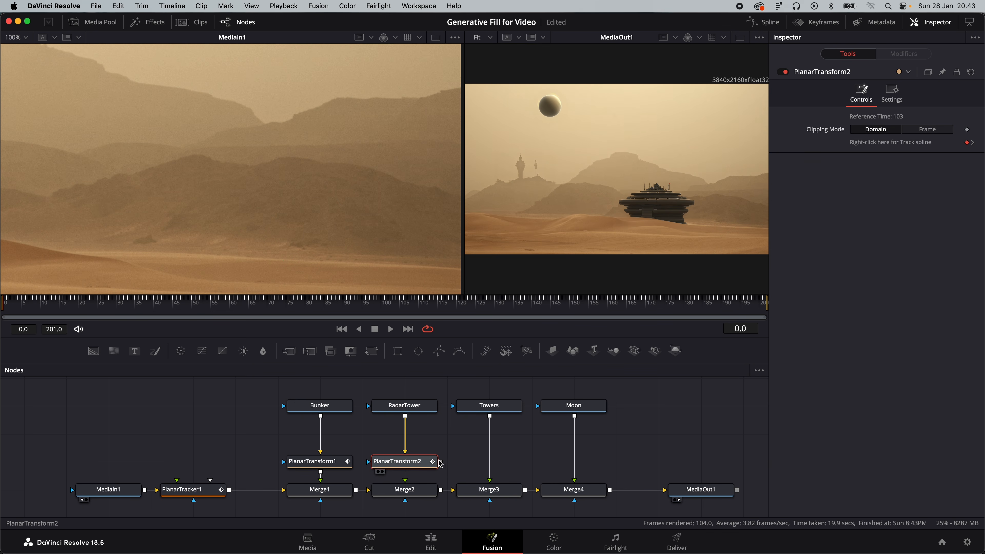
left_click_drag(441, 462, 406, 482)
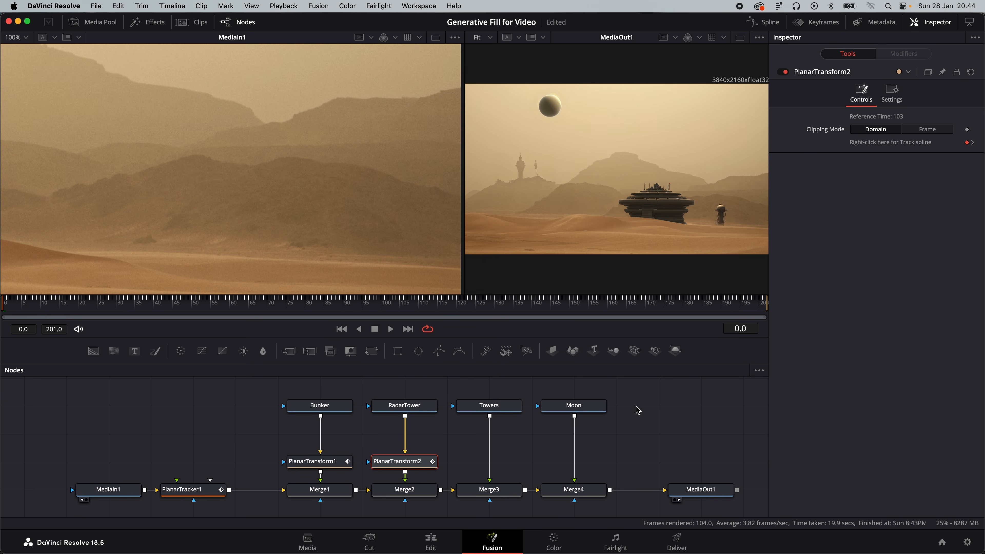
- Delete the used PlanarTracker1 node and add a fresh Planar Tracker in its place after MediaIn1
left_click(196, 493)
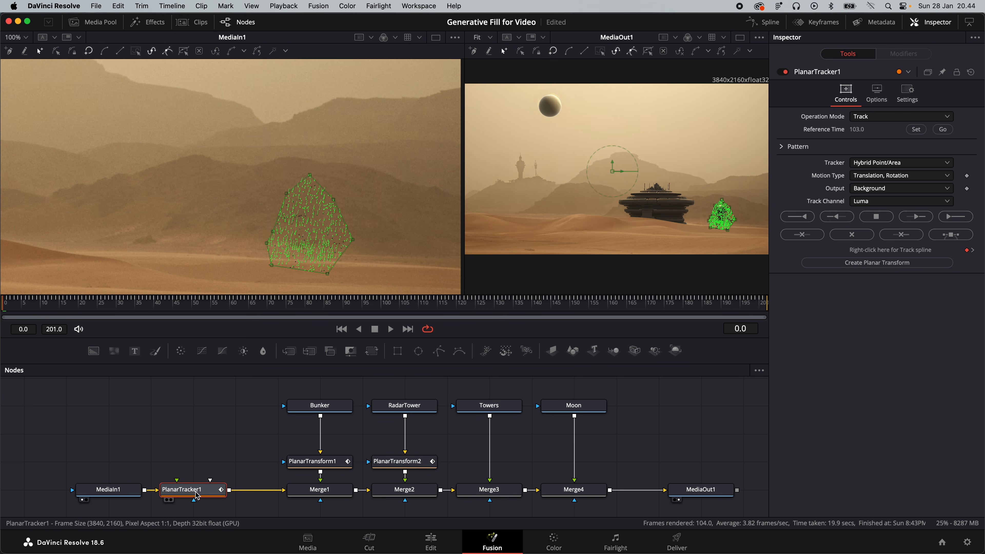
key("Delete")
key("shift+space")
key("Return")
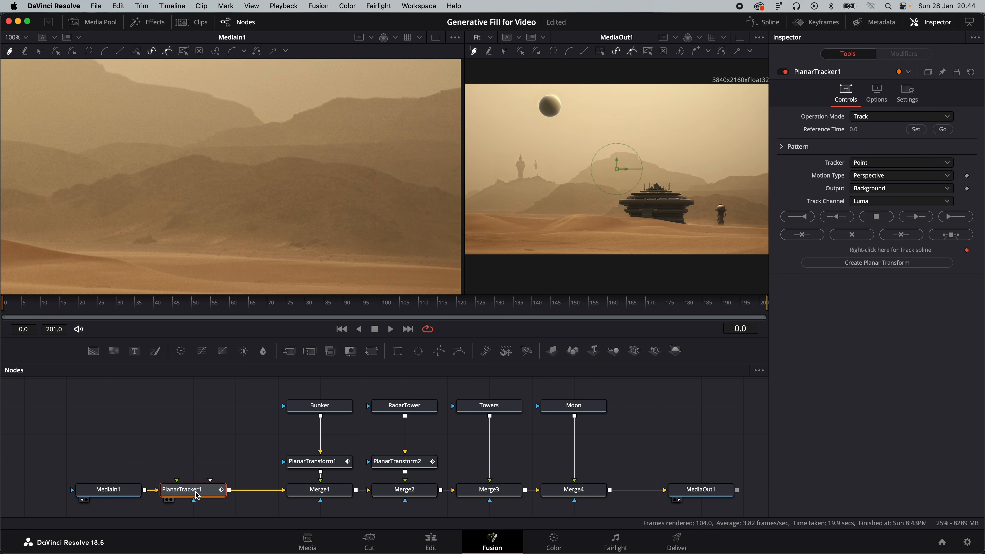
- Track the outlined distant hill from reference frame 103 using Hybrid Point/Area with Translation, Rotation, and insert its planar transform between Towers and Merge3
scroll(247, 151, "left", 10)
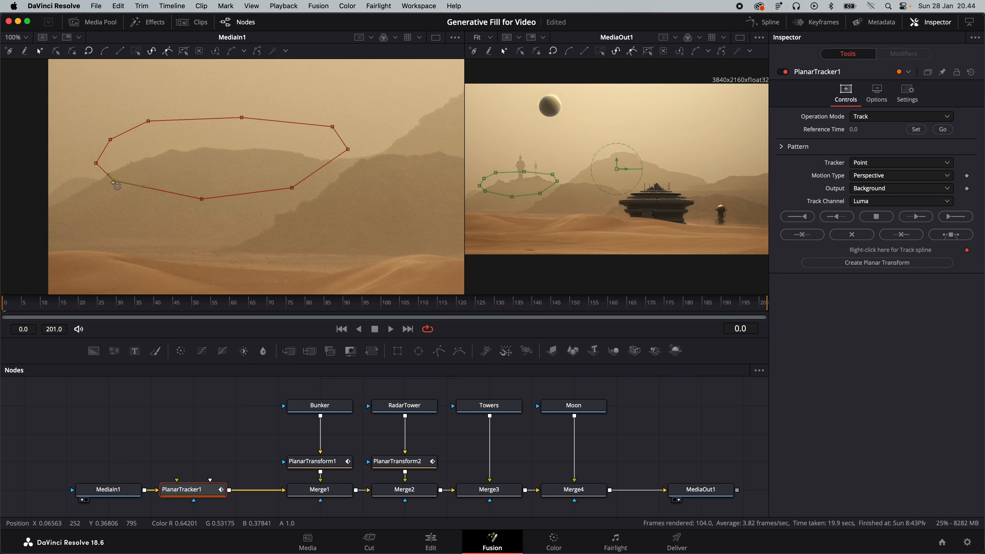
left_click(945, 220)
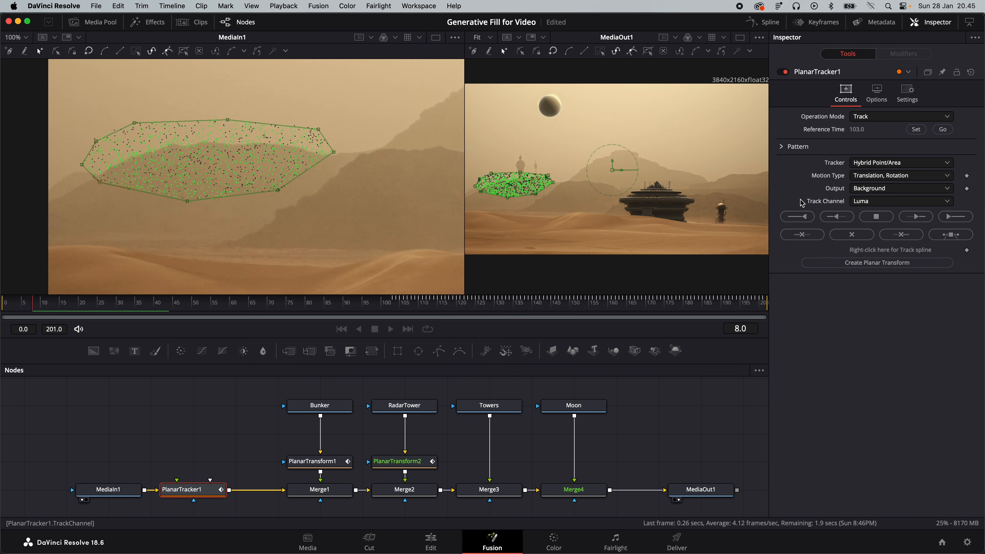
left_click_drag(527, 461, 490, 485)
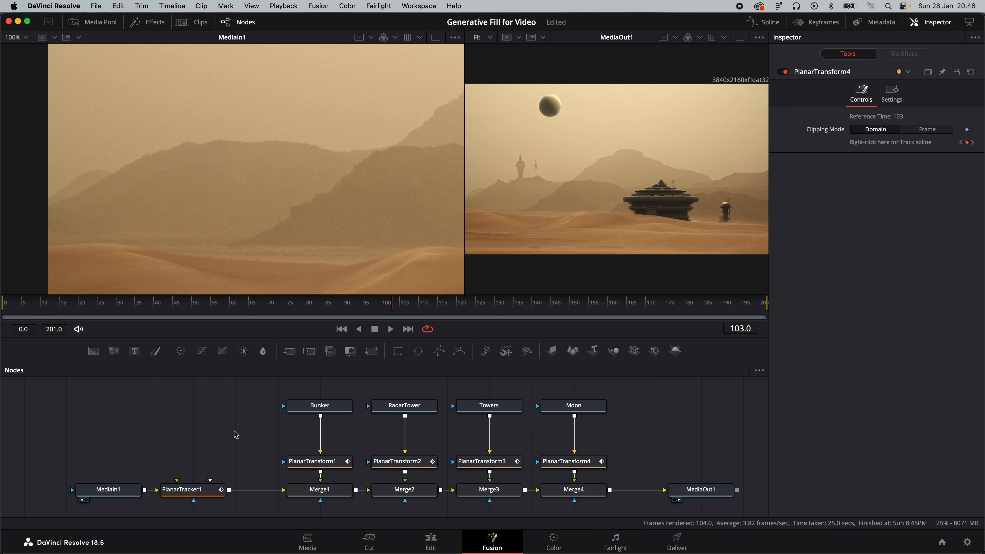
- Remove the remaining planar tracker so MediaIn1 feeds directly into Merge1
left_click(203, 491)
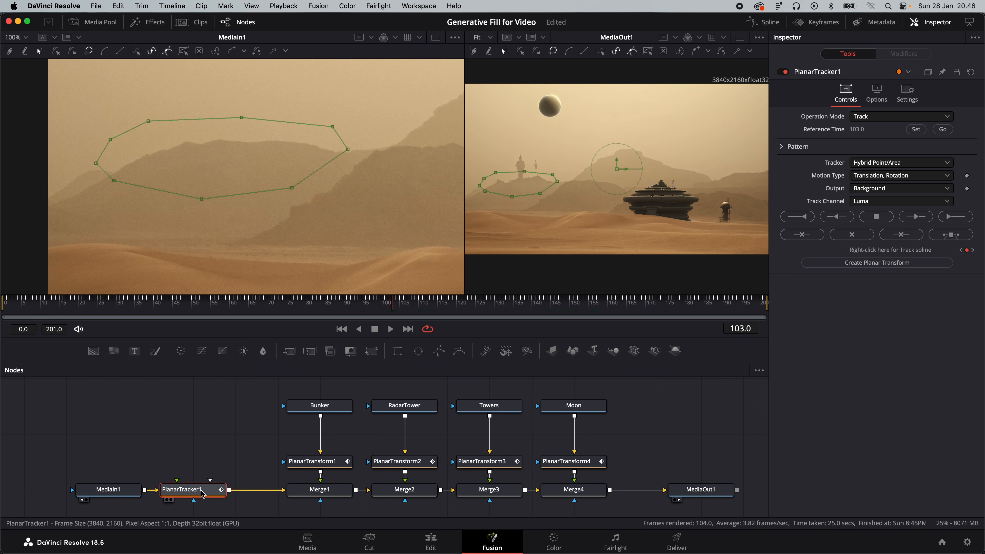
key("Delete")
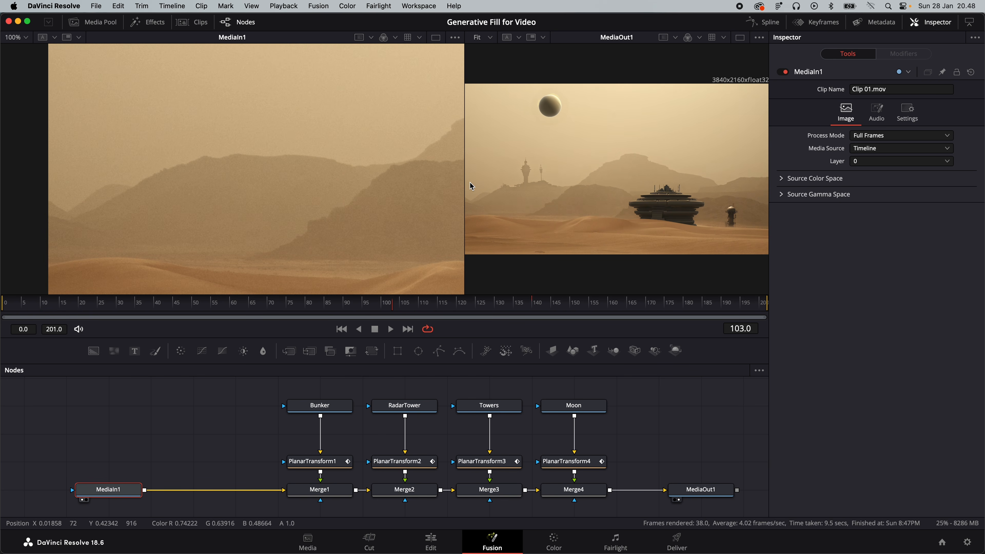
- Draw a closed polygon mask loosely around the bunker, following the dune edge beneath it
left_click_drag(467, 184, 308, 194)
left_click(345, 38)
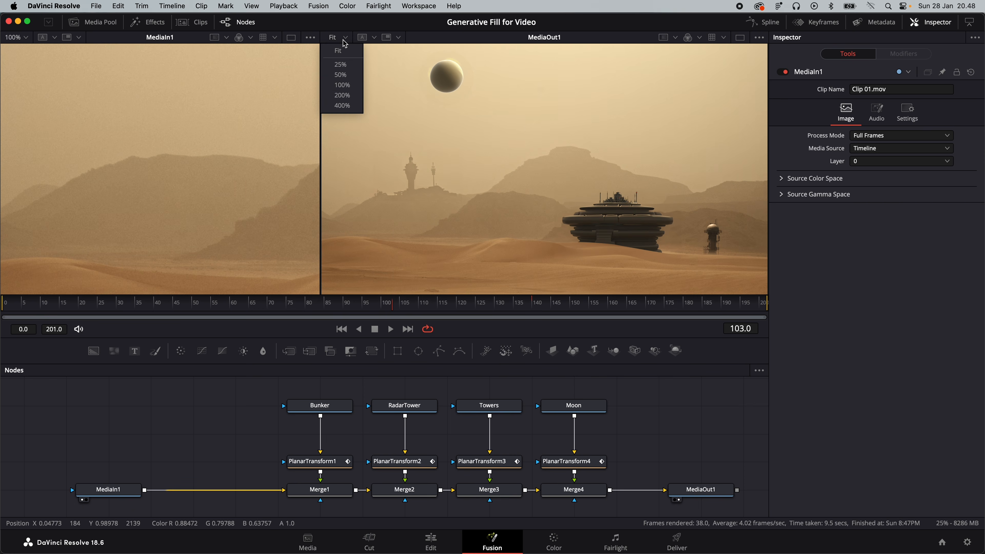
left_click(347, 92)
scroll(590, 228, "right", 10)
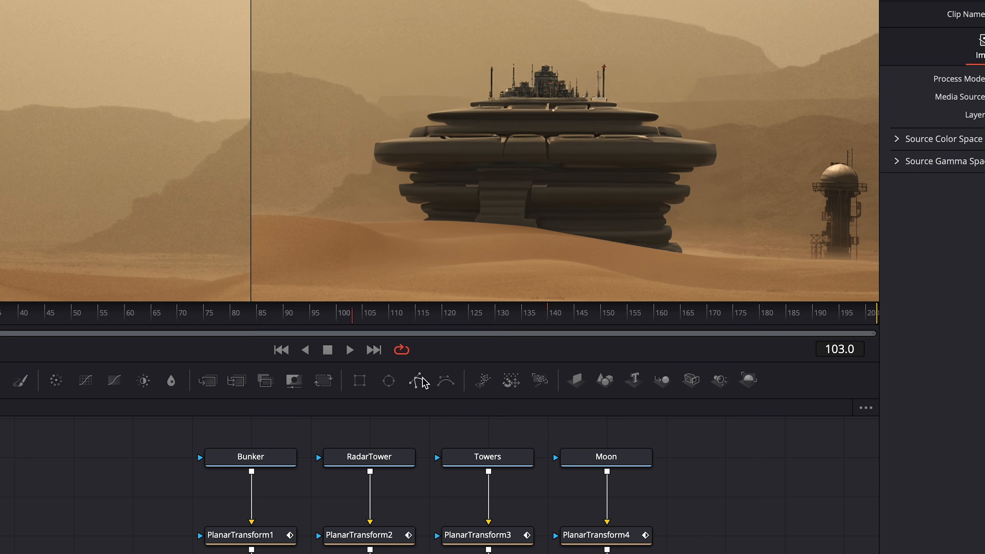
left_click(418, 382)
left_click(423, 218)
left_click(579, 233)
left_click(675, 256)
left_click(662, 200)
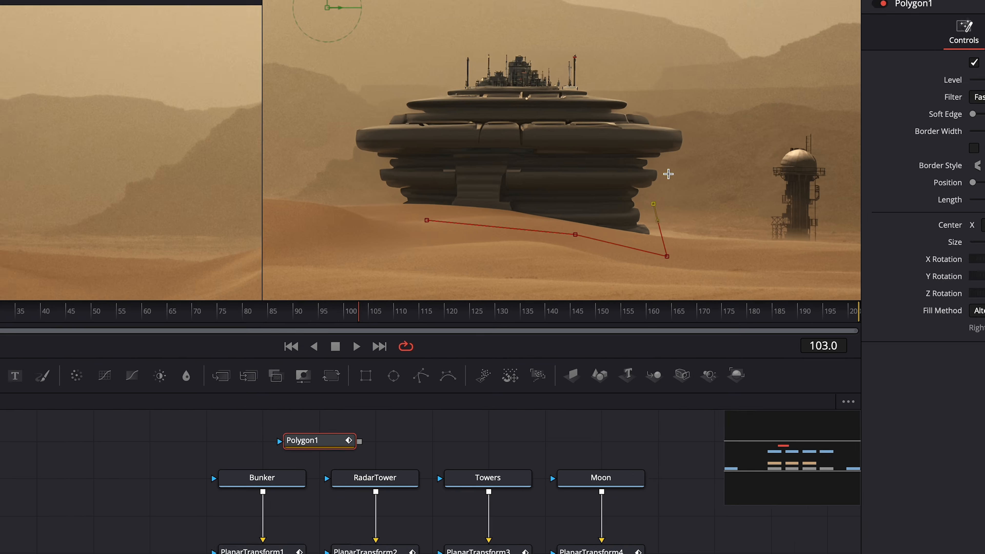
left_click(684, 163)
left_click(720, 124)
left_click(684, 96)
left_click(504, 100)
left_click(466, 101)
left_click(455, 127)
left_click(408, 148)
left_click(379, 163)
left_click(382, 196)
left_click(431, 236)
left_click(444, 235)
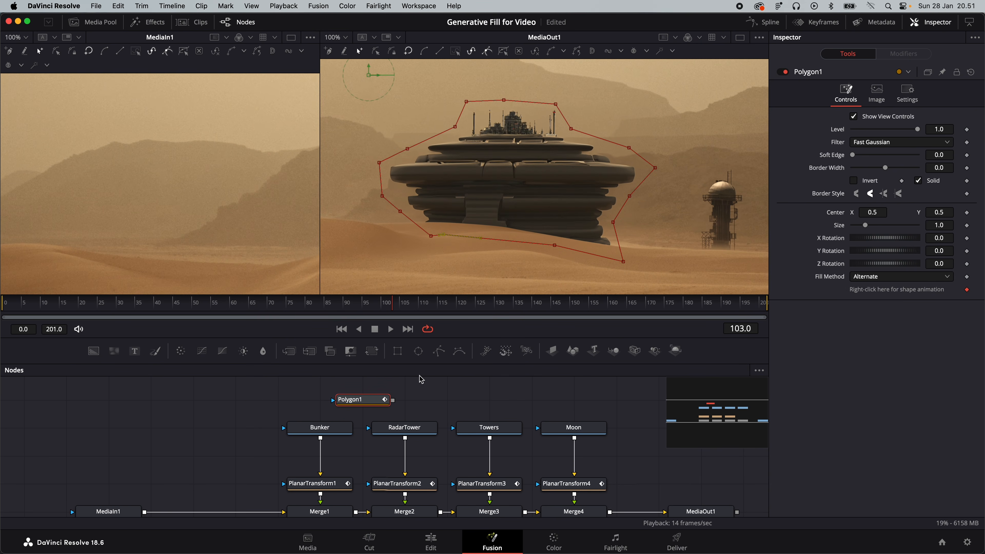
- Connect the polygon mask to the Bunker layer, view that layer alone, and slightly increase the mask's soft edge
left_click_drag(371, 402, 286, 430)
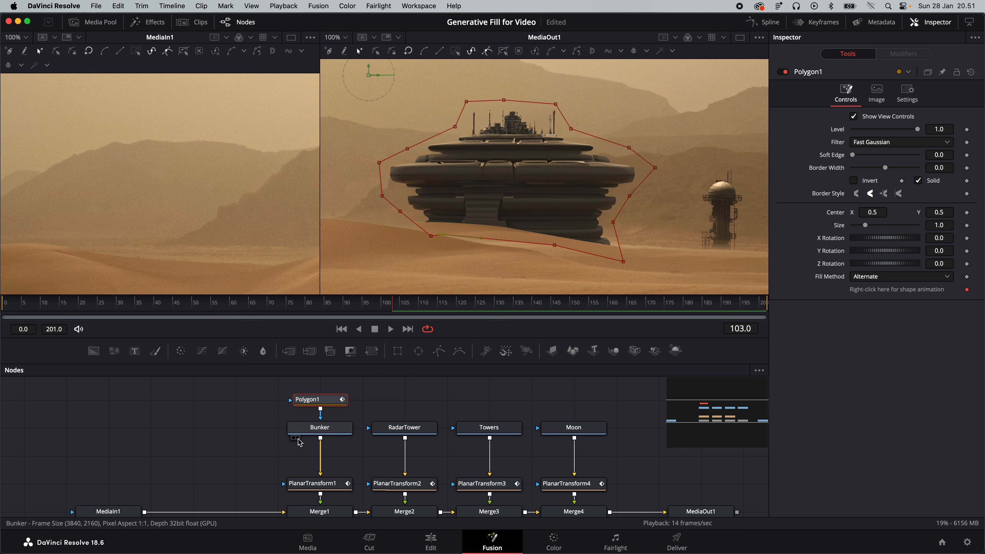
left_click(298, 438)
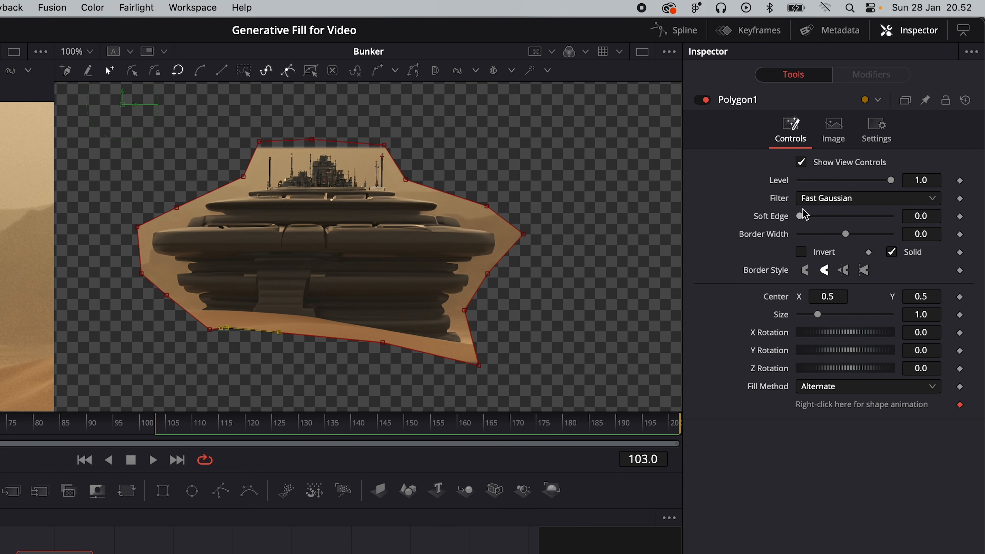
left_click_drag(803, 215, 809, 218)
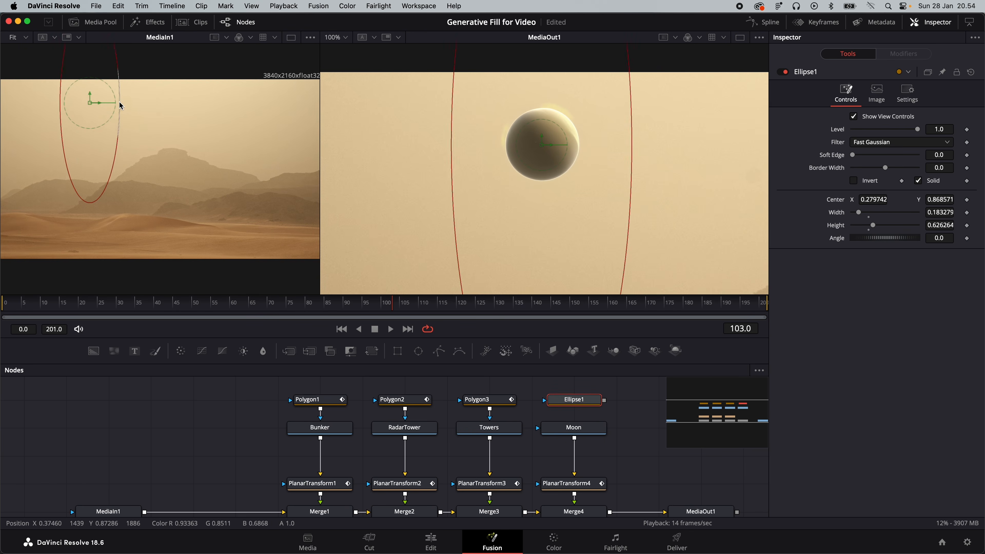
- Narrow the moon's ellipse mask to fit closer around the moon and soften its edge
left_click_drag(119, 103, 99, 106)
left_click_drag(853, 155, 859, 156)
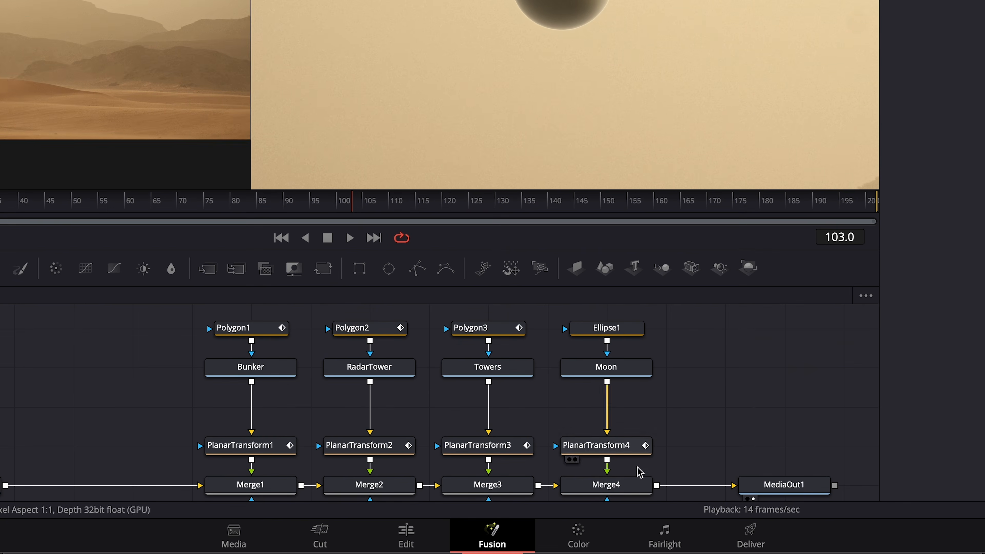
- Lower the blend of the moon's merge node to 0.252 so the moon fades into the sky
left_click(588, 509)
scroll(590, 507, "down", 1)
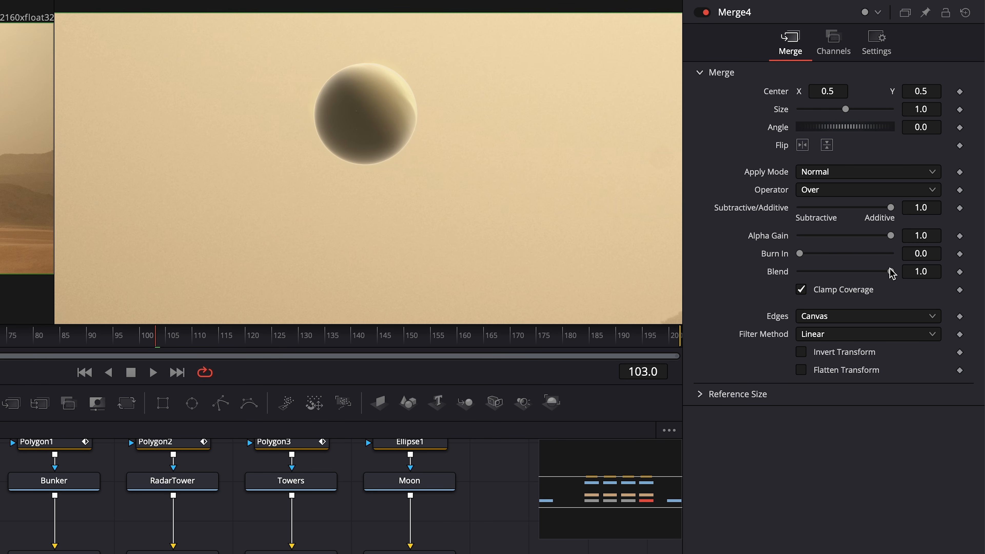
left_click_drag(892, 273, 826, 274)
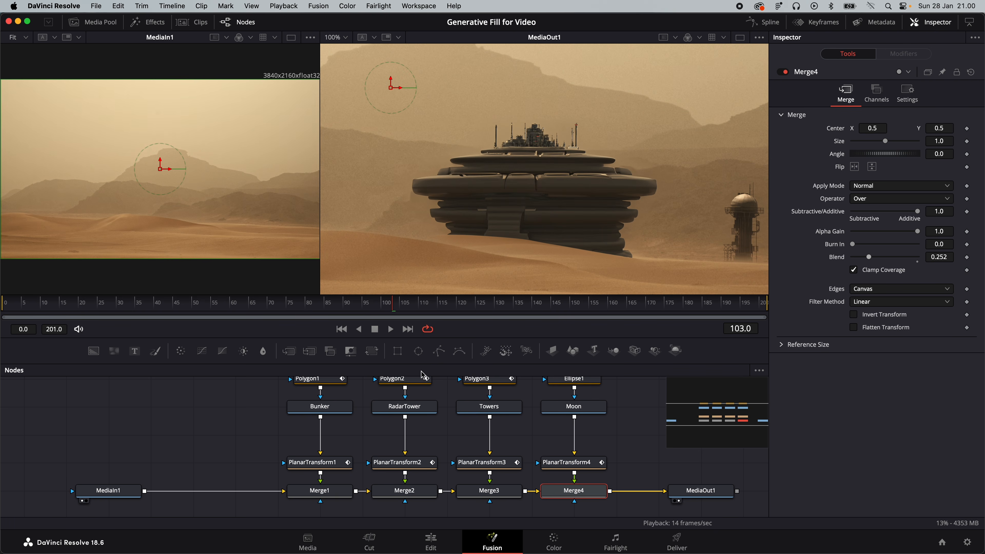
- Add a Film Grain node directly after the Bunker layer
scroll(355, 443, "up", 1)
left_click(328, 421)
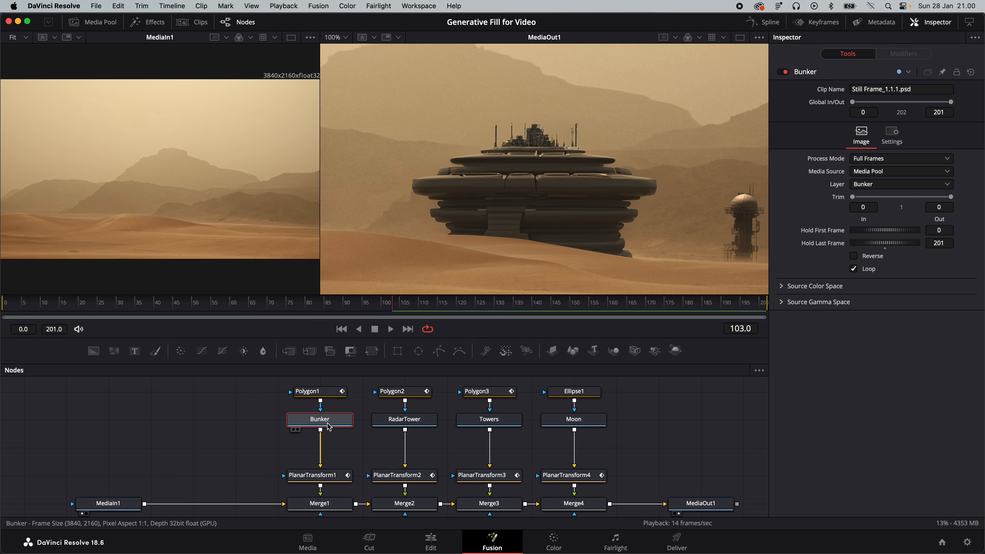
key("shift+space")
type("planar")
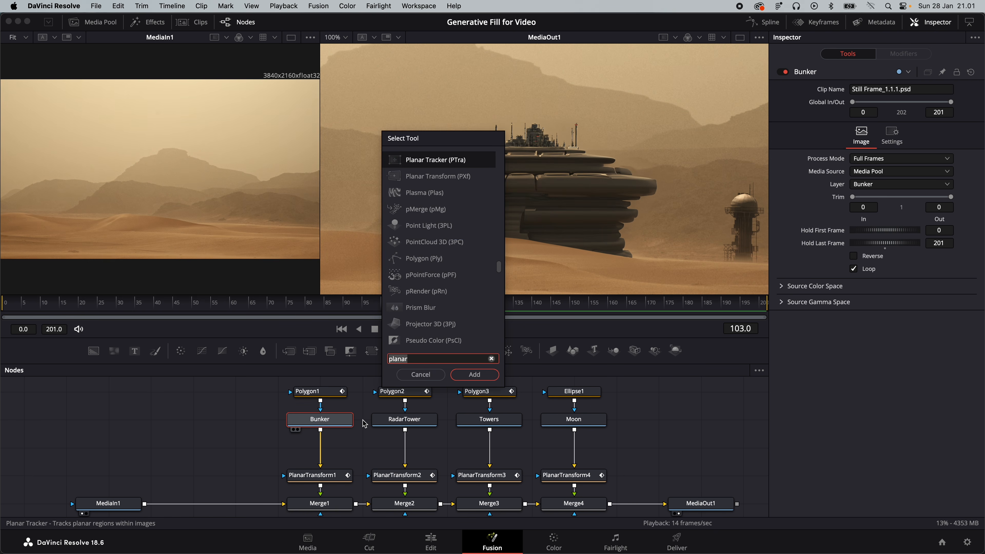
key("BackSpace")
key("BackSpace")
key("BackSpace")
key("BackSpace")
key("BackSpace")
key("BackSpace")
type("film grai")
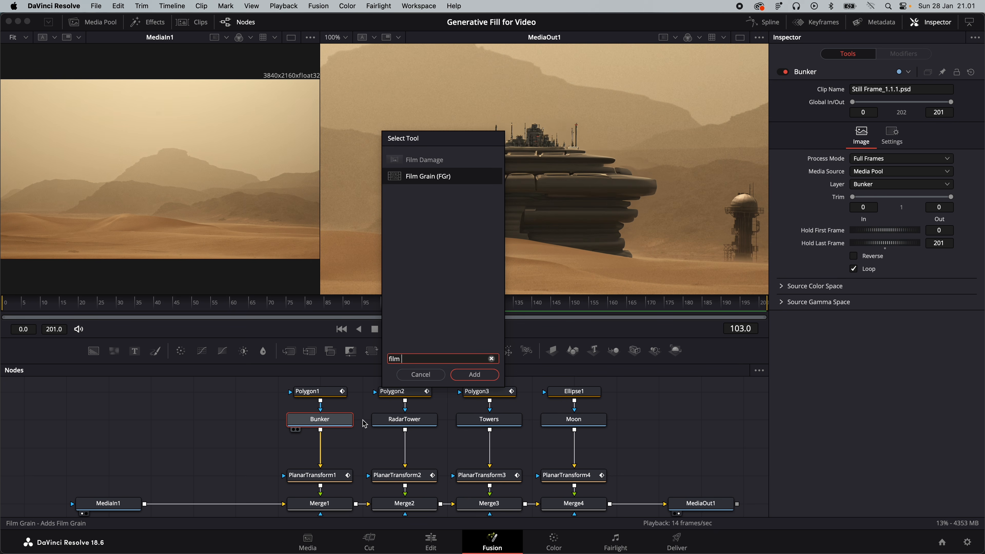
left_click(491, 377)
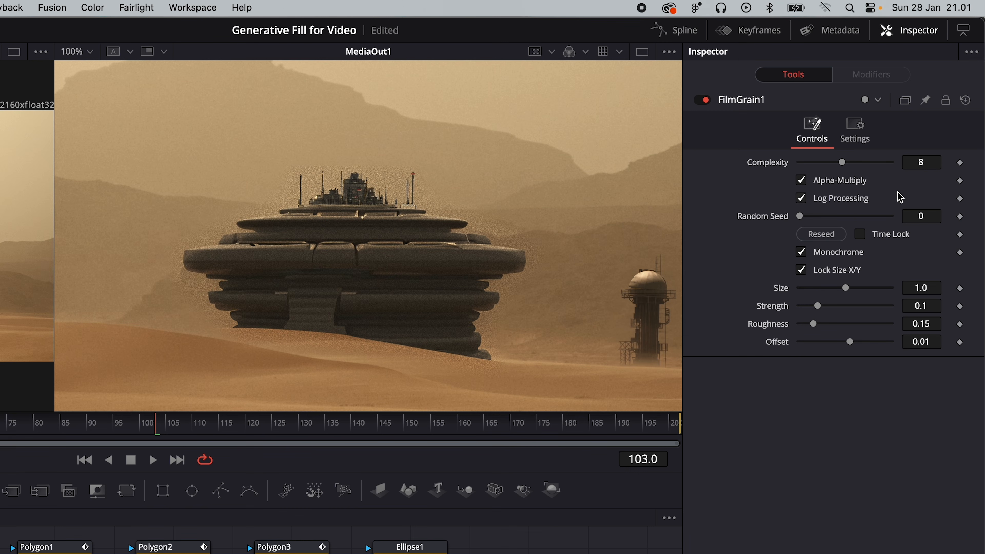
- Set the bunker's film grain to complexity 5, Alpha-Multiply off, size 0.95, strength 0.0236, roughness 0.22 and random seed 7480
left_click(926, 166)
key("Tab")
left_click_drag(848, 288, 823, 328)
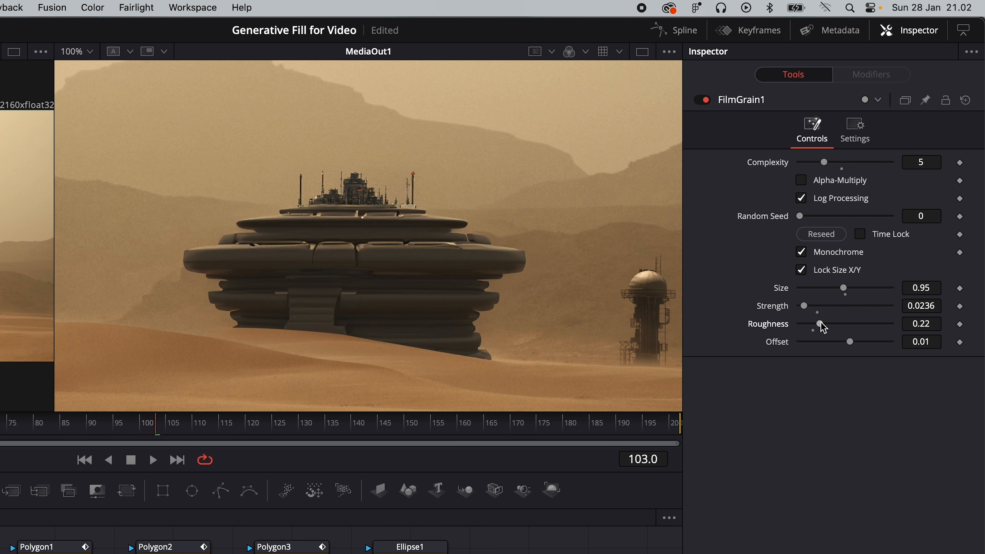
left_click_drag(800, 215, 825, 221)
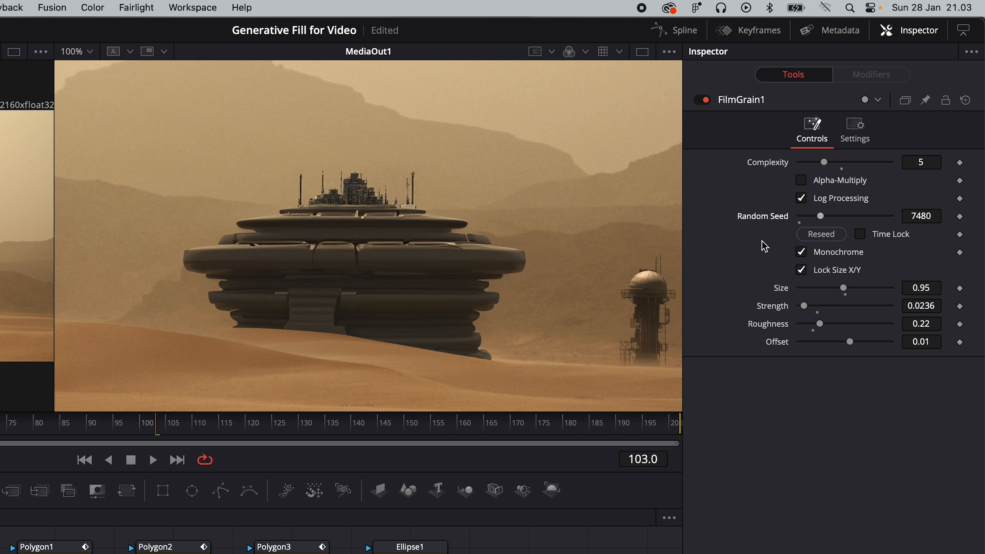
- Play the composite while switching the bunker's film grain off and on to compare it with the footage
key("space")
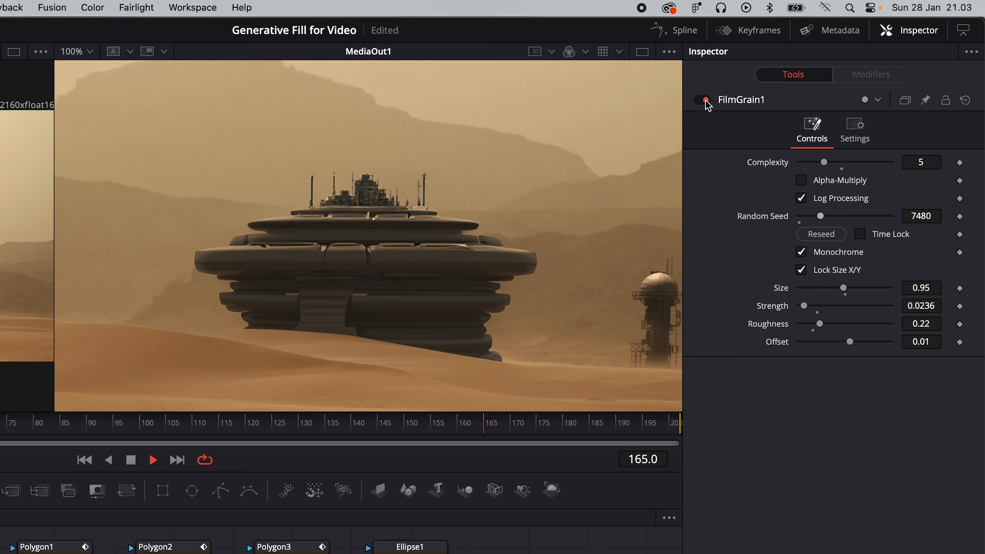
left_click(706, 101)
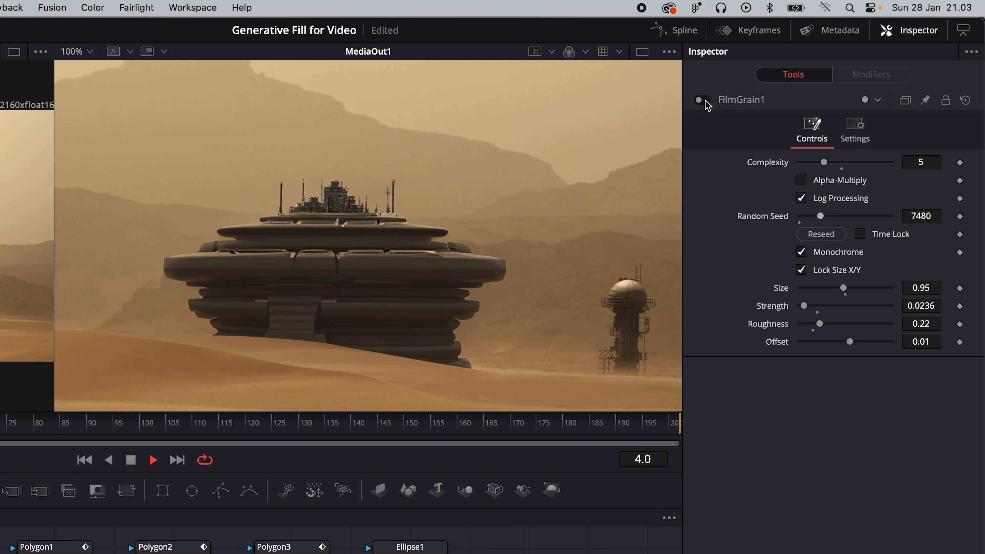
left_click(706, 101)
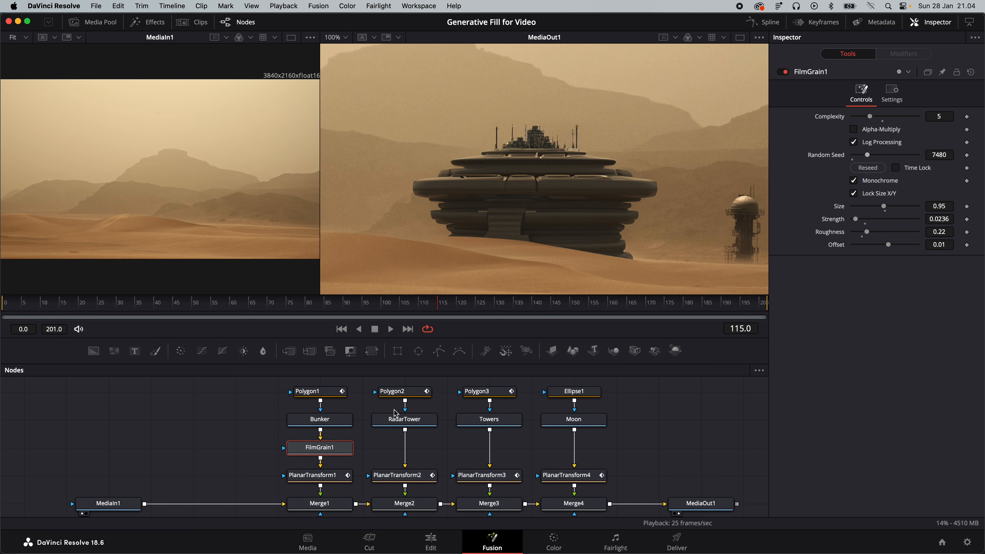
- Paste copies of the film grain node after the RadarTower, Towers and Moon layers
left_click(399, 420)
key("super+v")
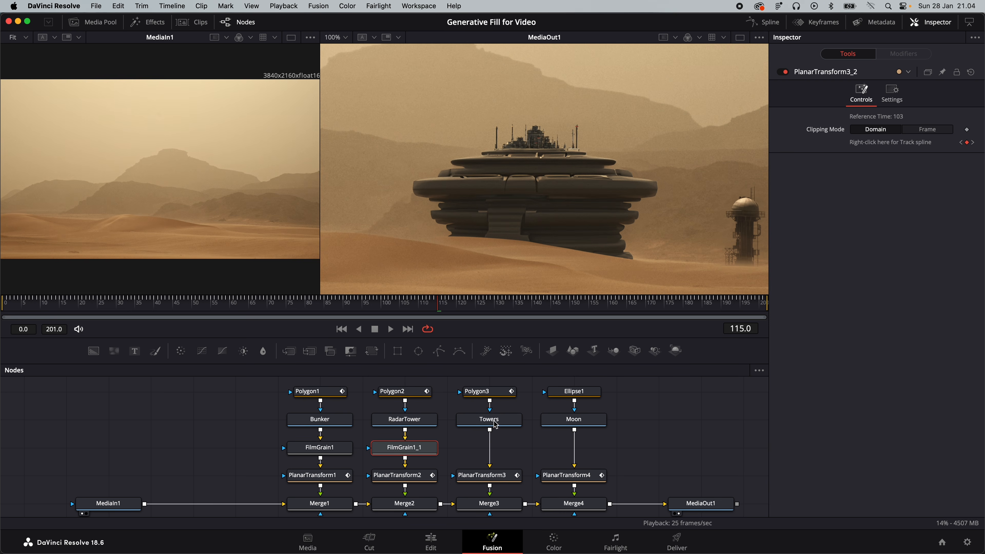
left_click(495, 424)
key("super+v")
left_click(566, 423)
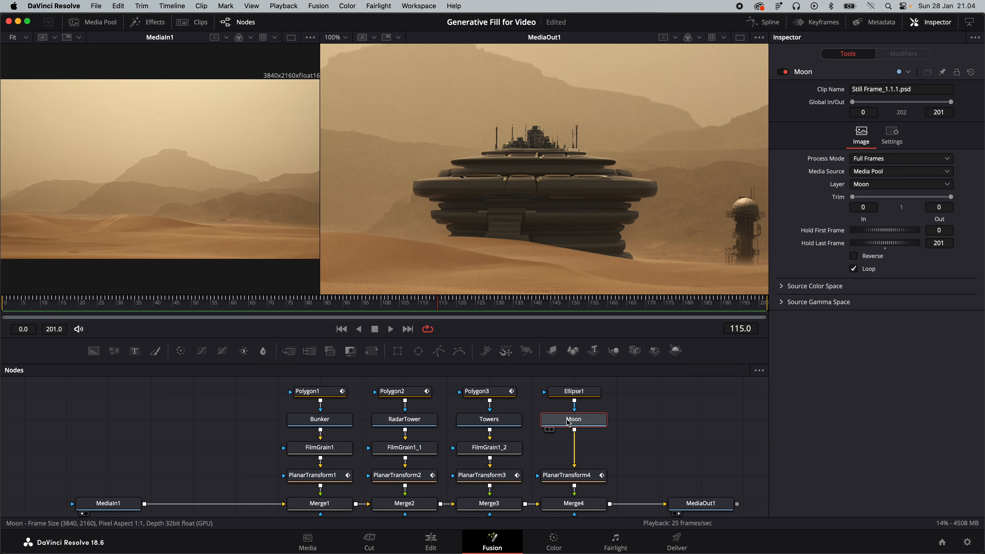
key("super+v")
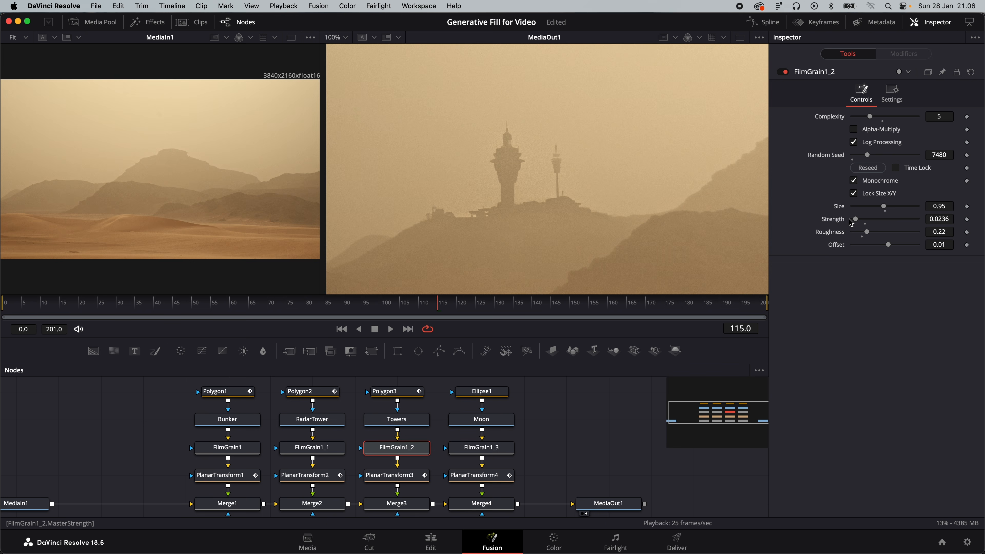
- Reduce the Towers layer's film grain to size 0.59 and strength 0.0118
left_click_drag(885, 206, 875, 207)
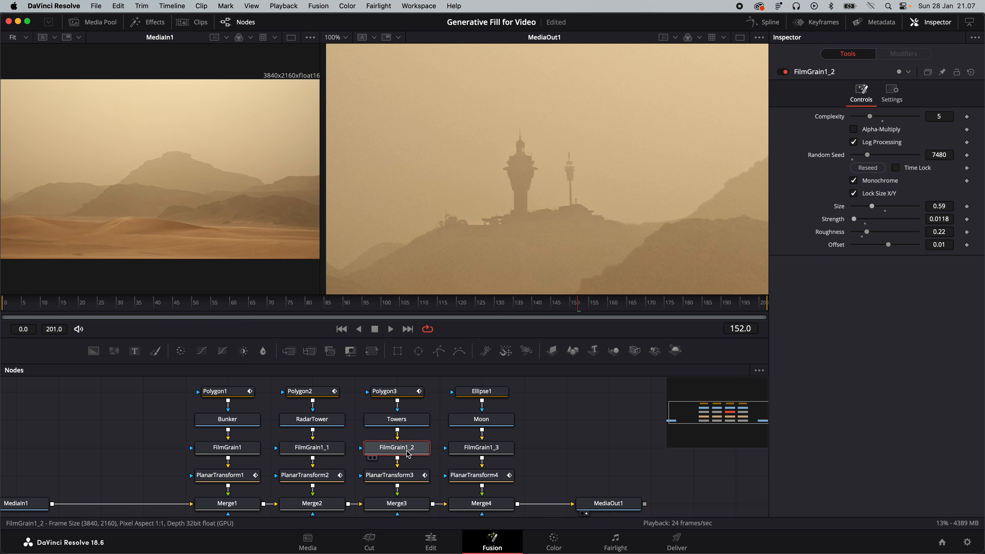
left_click(500, 448)
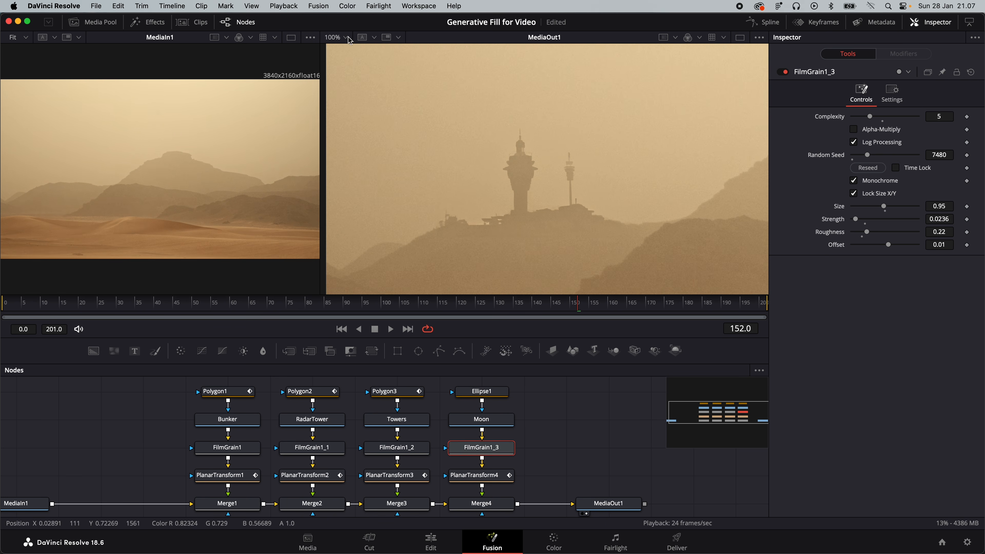
- Fit the whole output frame in the viewer and play back the finished composite
left_click(334, 37)
left_click(341, 51)
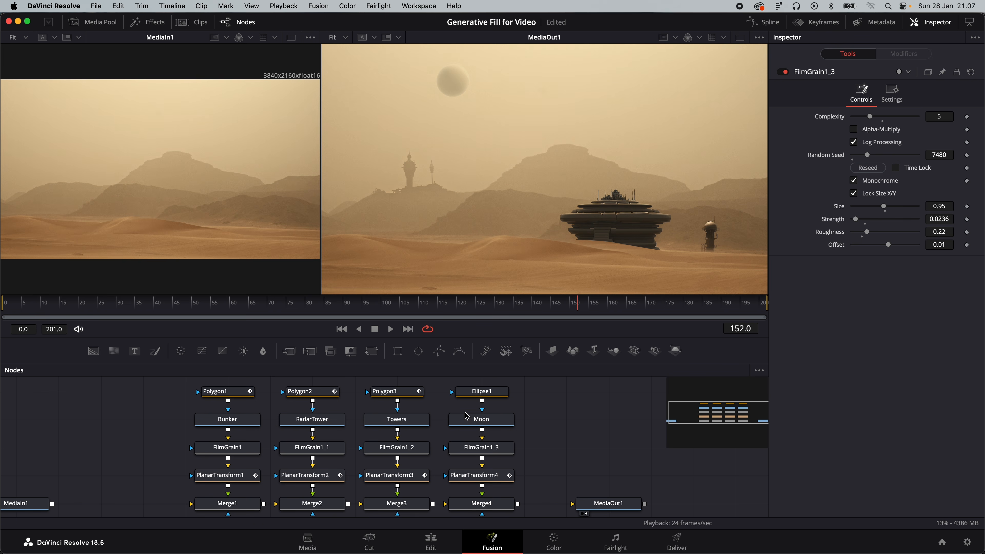
key("space")
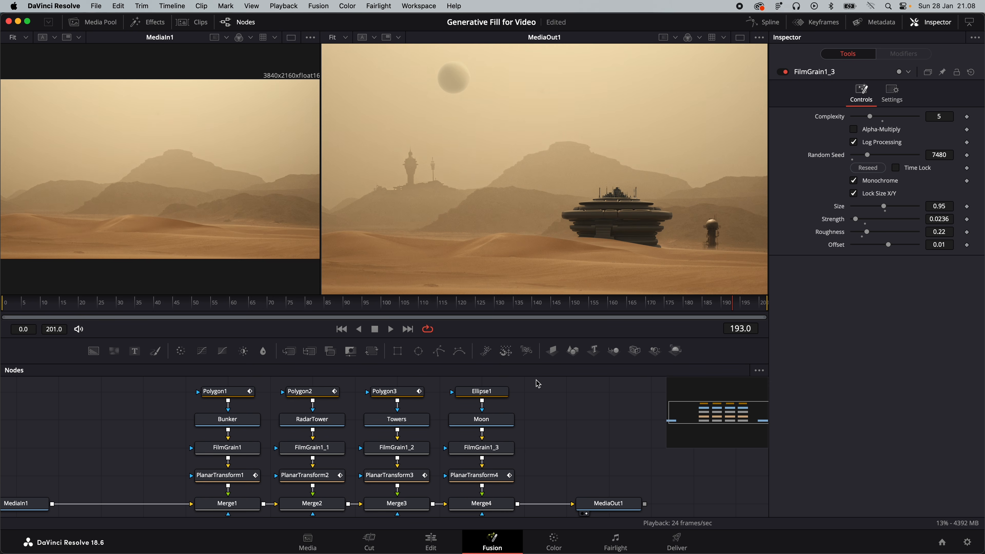
- Switch to the Color page and hide the gallery, the clip thumbnails and the mini timeline
left_click(552, 541)
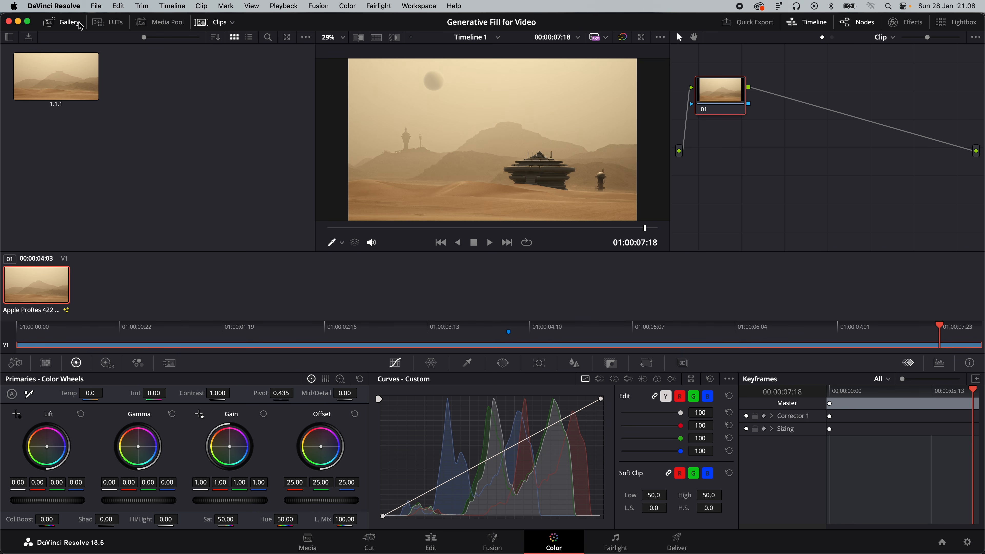
left_click(72, 23)
left_click(212, 23)
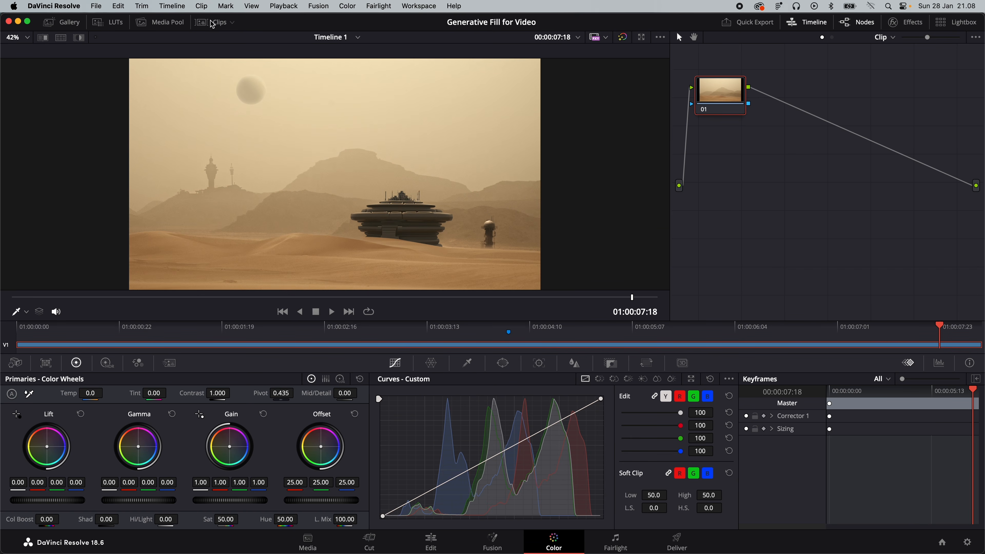
left_click(819, 25)
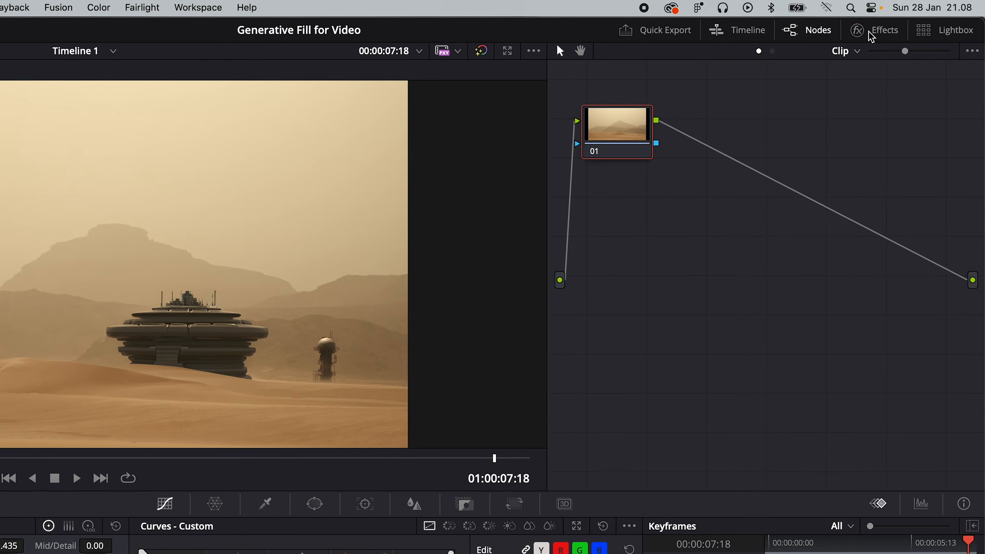
- Add a second serial node after node 01 and apply the Color Space Transform effect to node 01
left_click(872, 34)
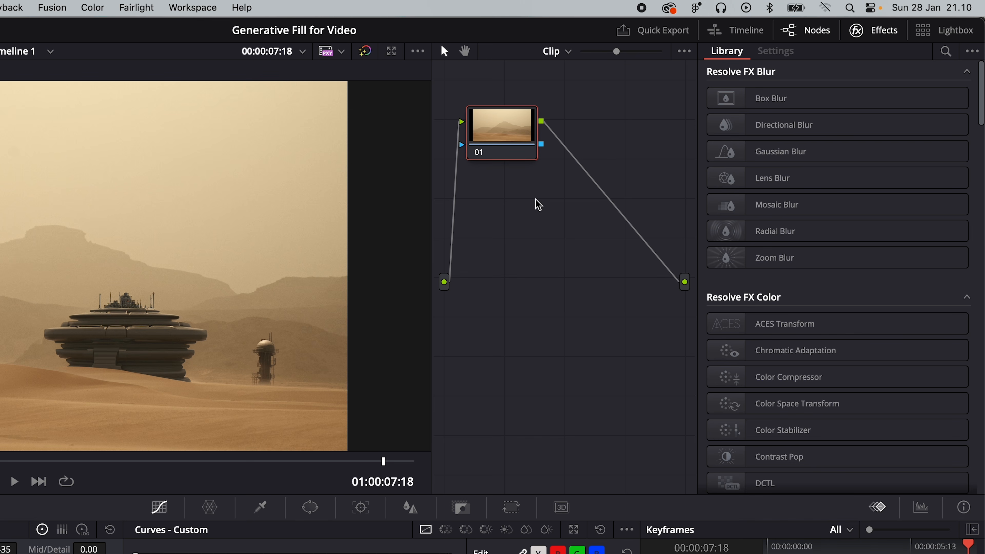
key("alt+s")
left_click(499, 155)
left_click(946, 52)
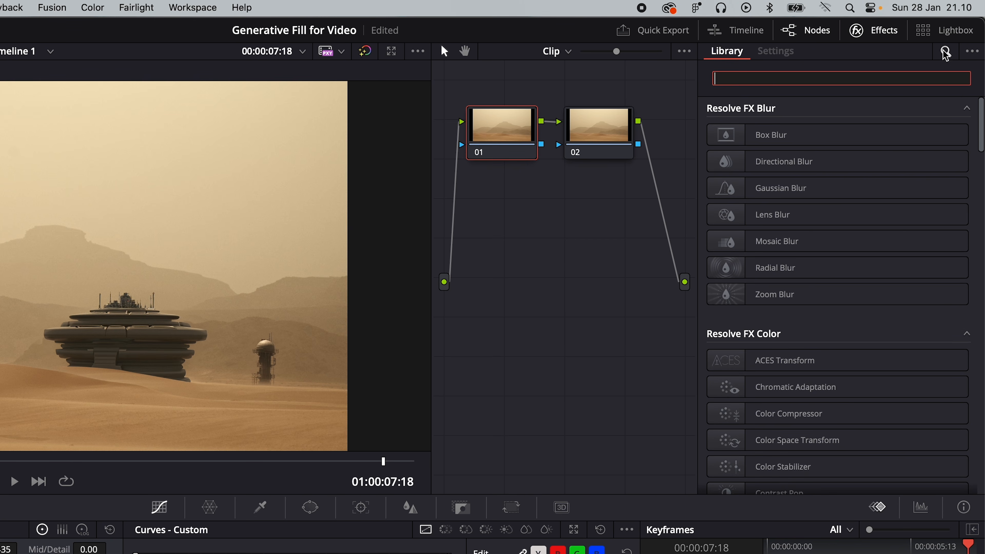
type("color space")
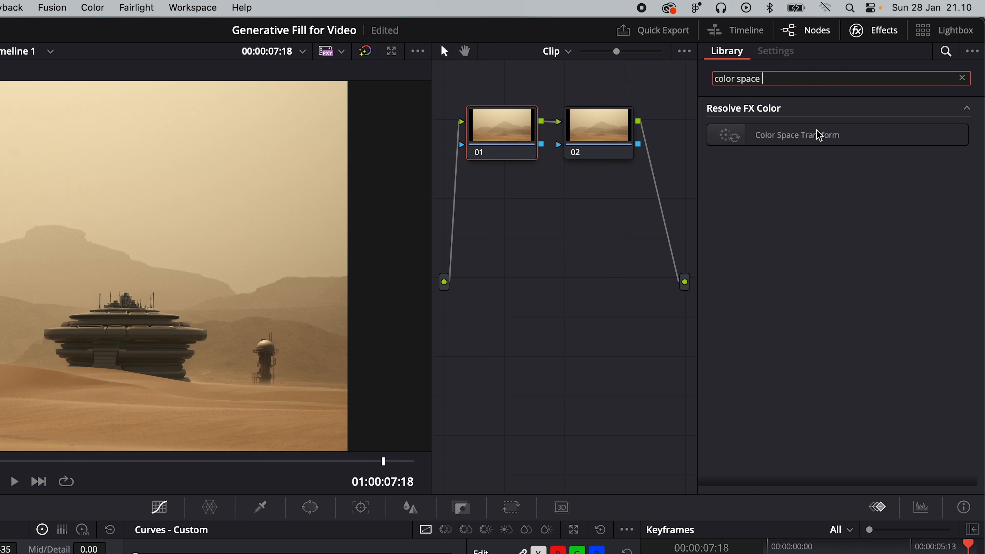
left_click_drag(819, 135, 525, 142)
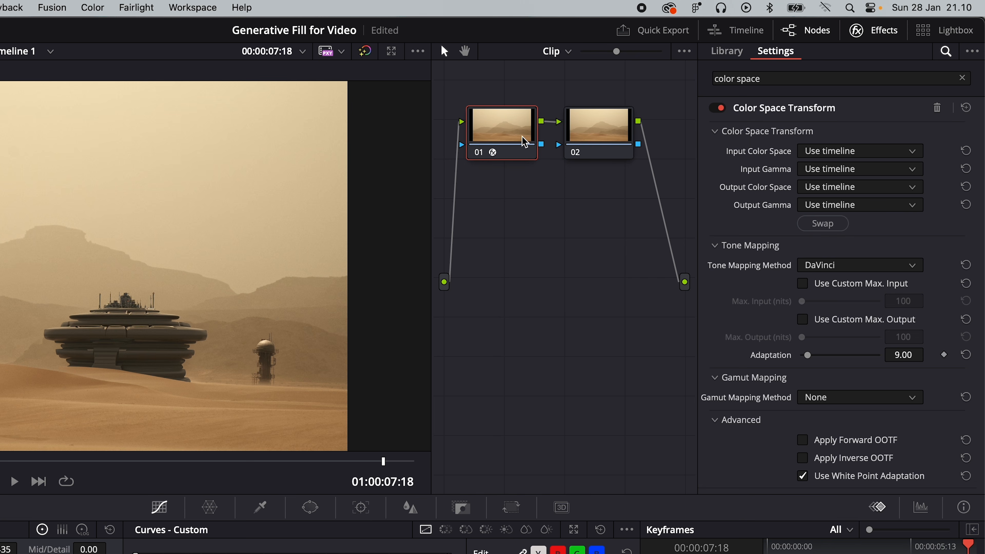
- Set the Color Space Transform's input color space to Rec.709 and its input gamma to Gamma 2.2
left_click(835, 155)
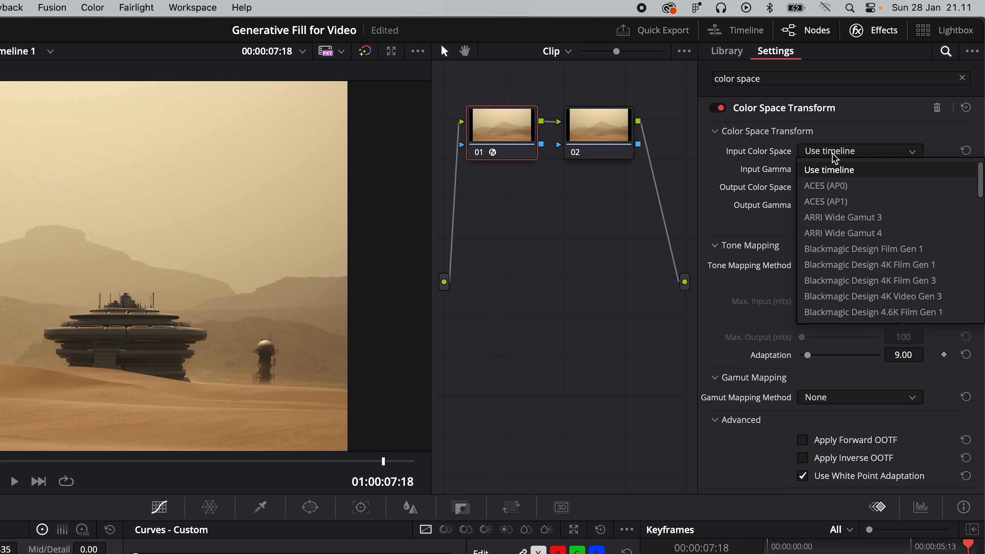
scroll(841, 227, "down", 10)
scroll(841, 227, "down", 2)
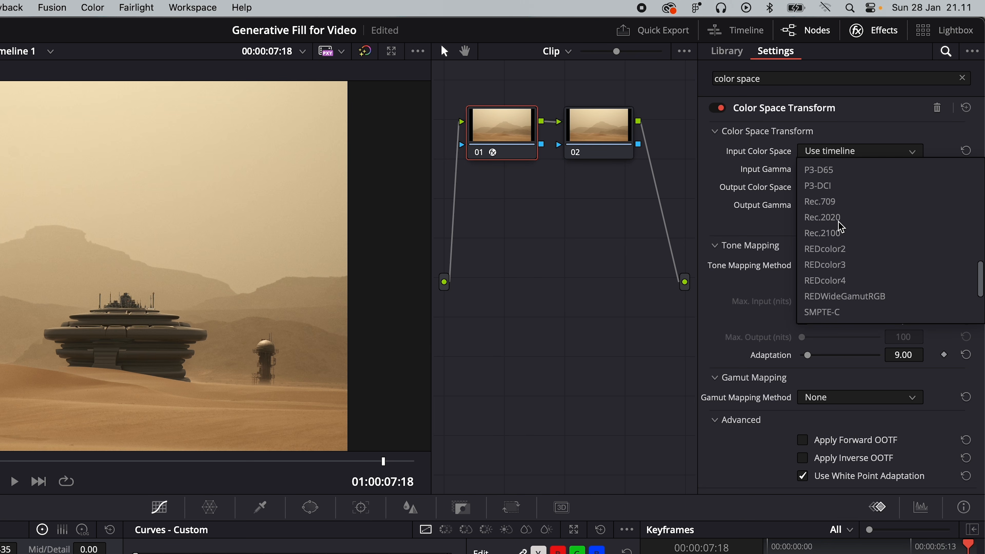
left_click(842, 217)
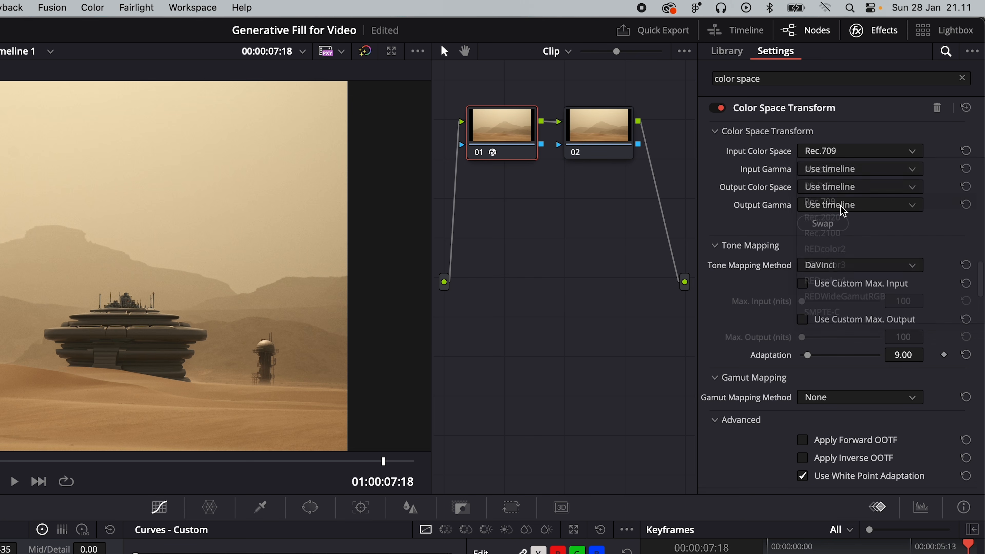
left_click(841, 170)
scroll(839, 267, "down", 10)
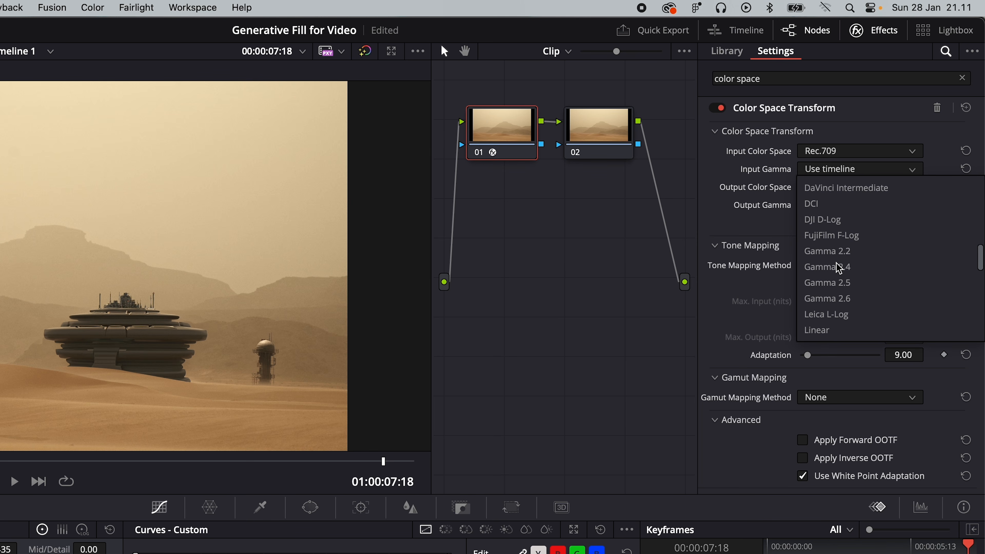
left_click(838, 252)
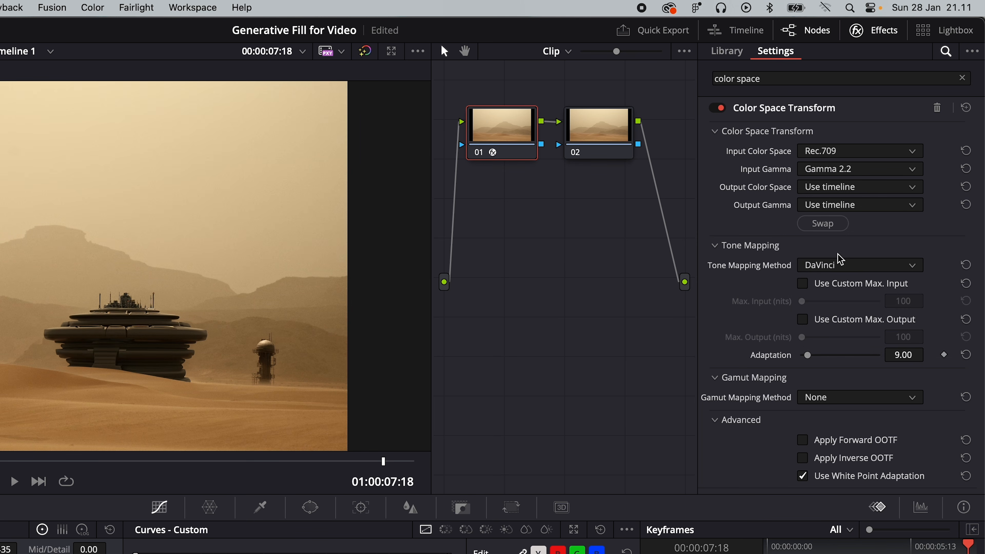
- Set the Color Space Transform's output color space to Rec.709 and its output gamma to Cineon Film Log
left_click(870, 190)
scroll(872, 225, "down", 15)
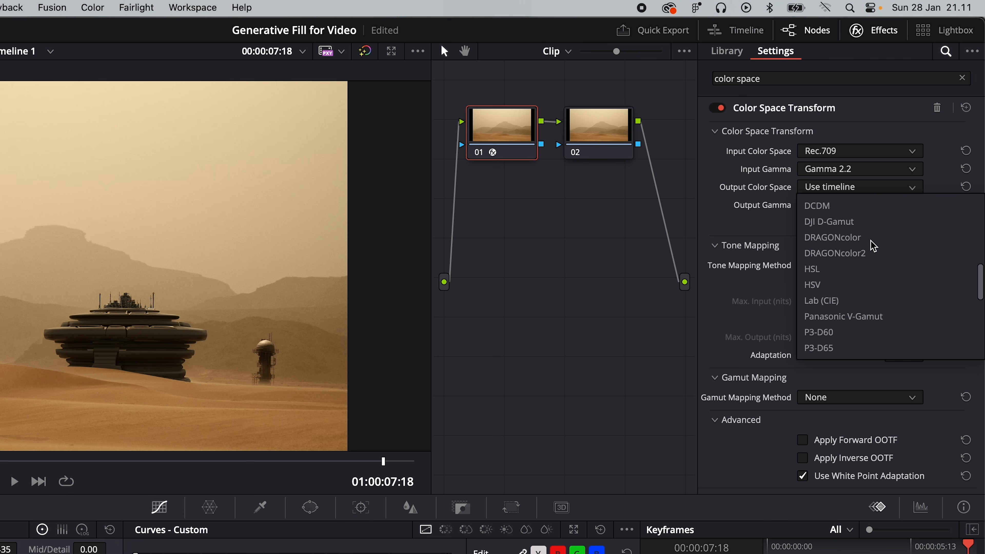
left_click(870, 239)
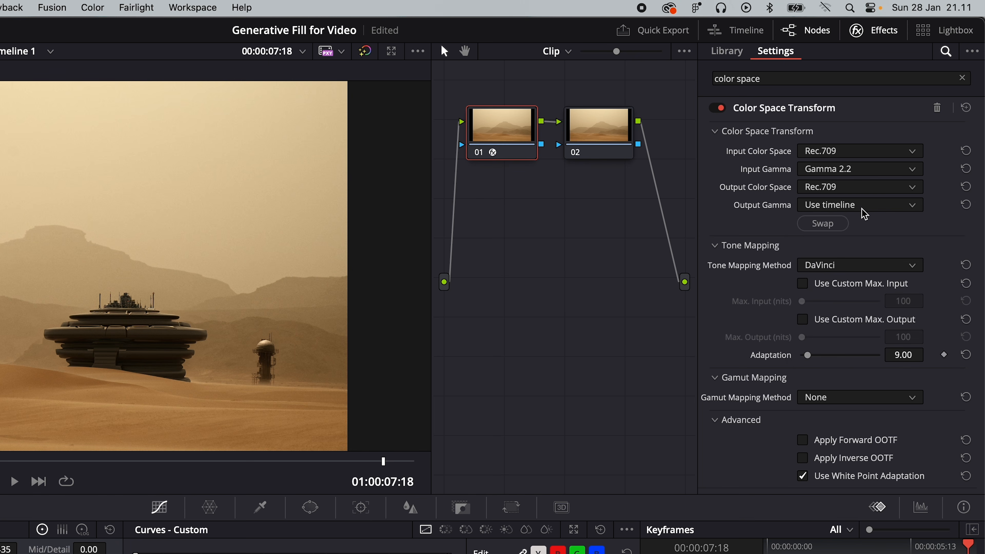
left_click(864, 210)
scroll(856, 300, "down", 10)
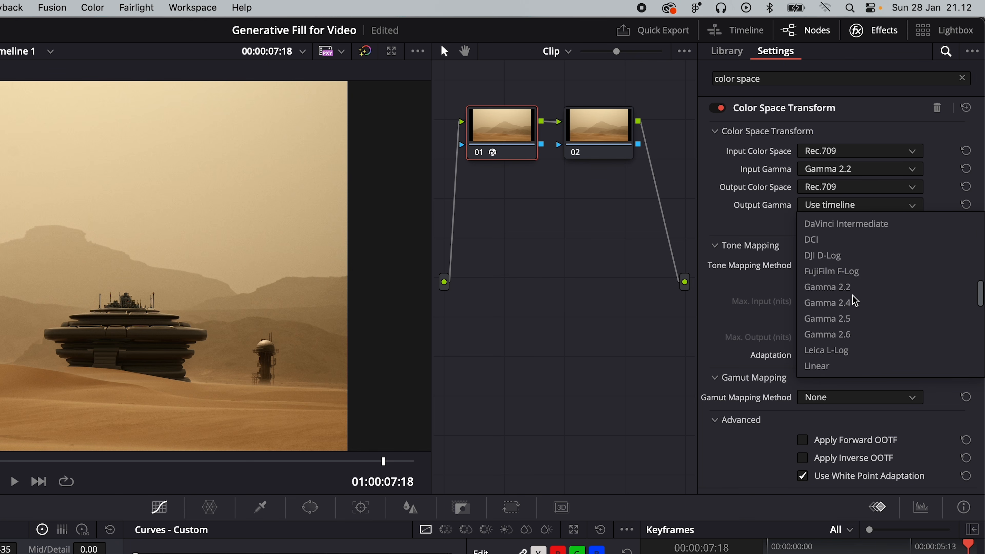
scroll(855, 300, "up", 3)
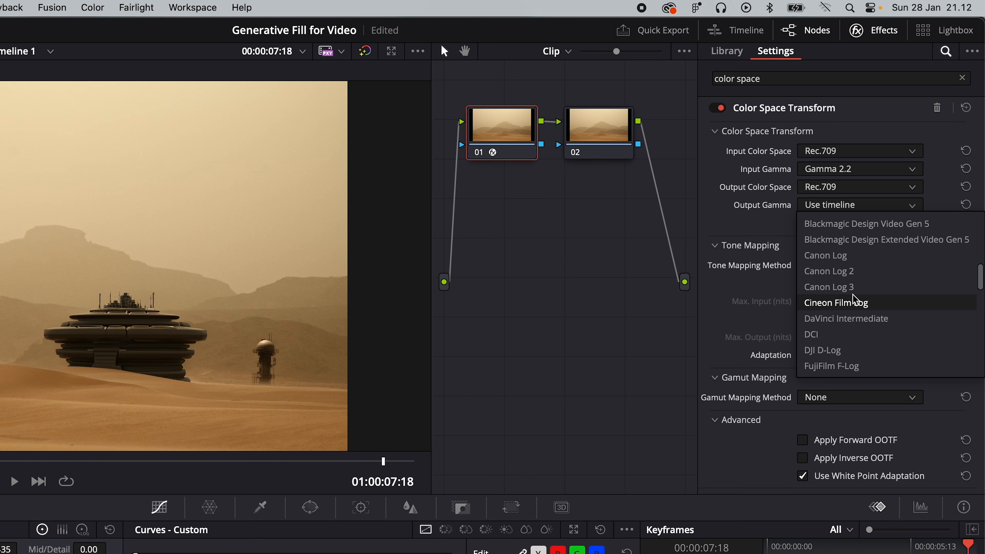
left_click(855, 302)
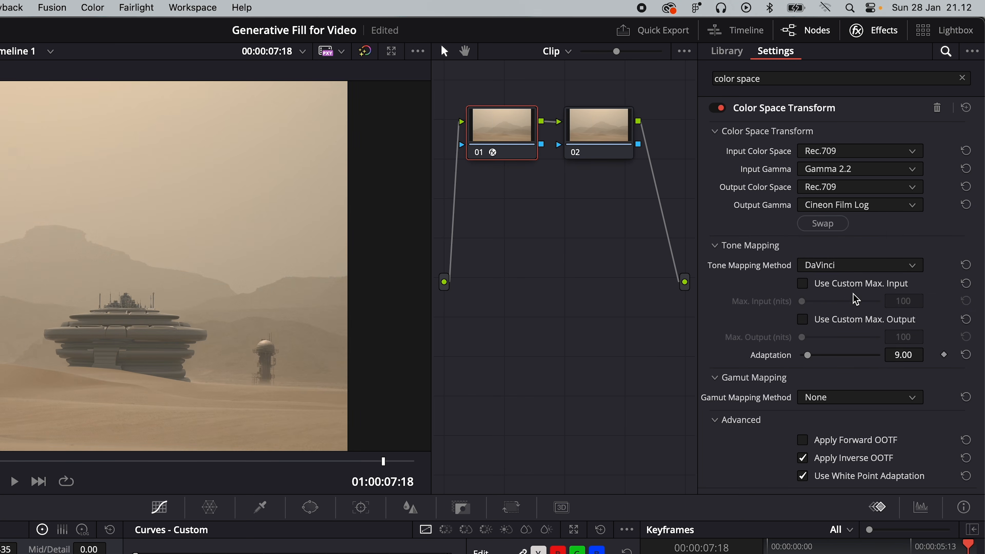
- Apply the Rec709 Kodak 2383 D60 film look LUT to node 02
left_click(618, 147)
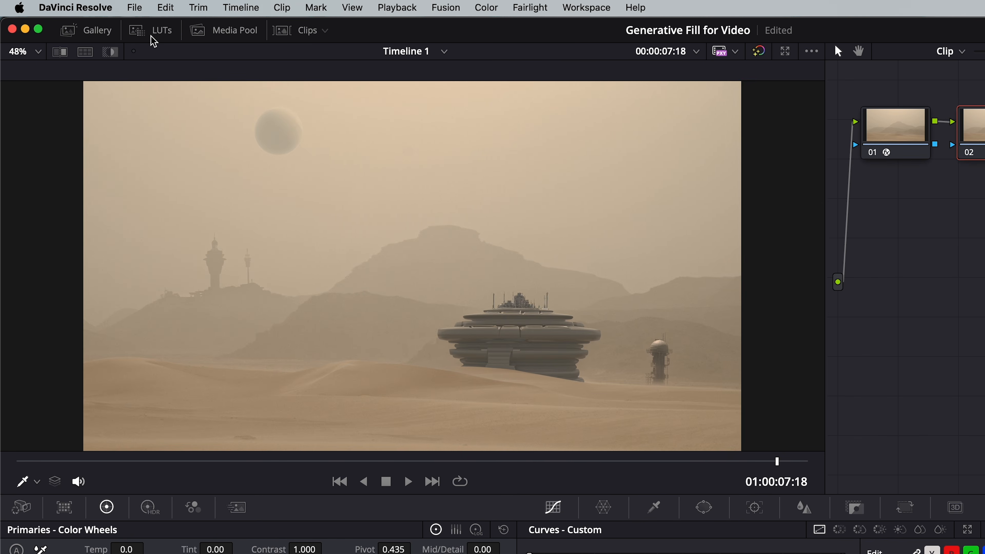
left_click(153, 34)
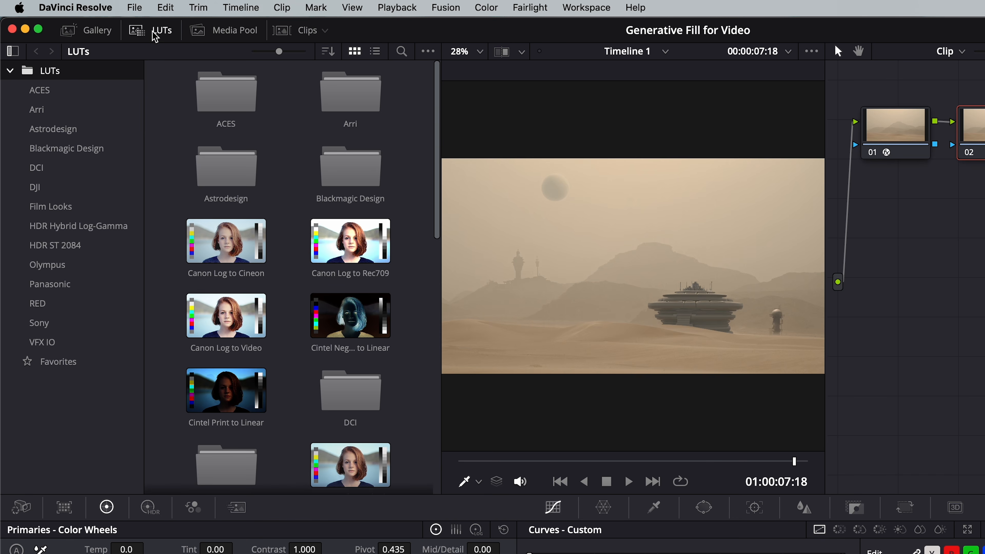
left_click(81, 206)
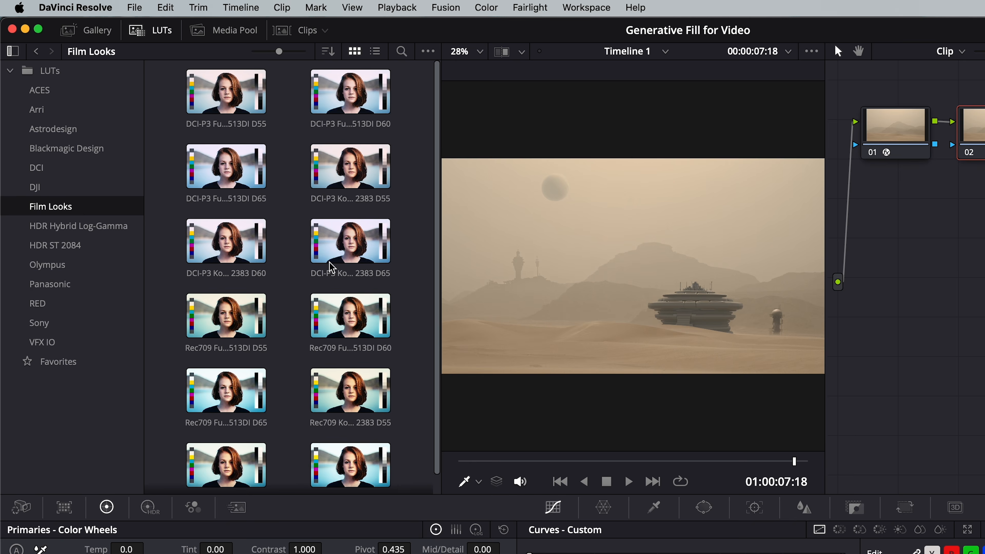
scroll(332, 268, "down", 1)
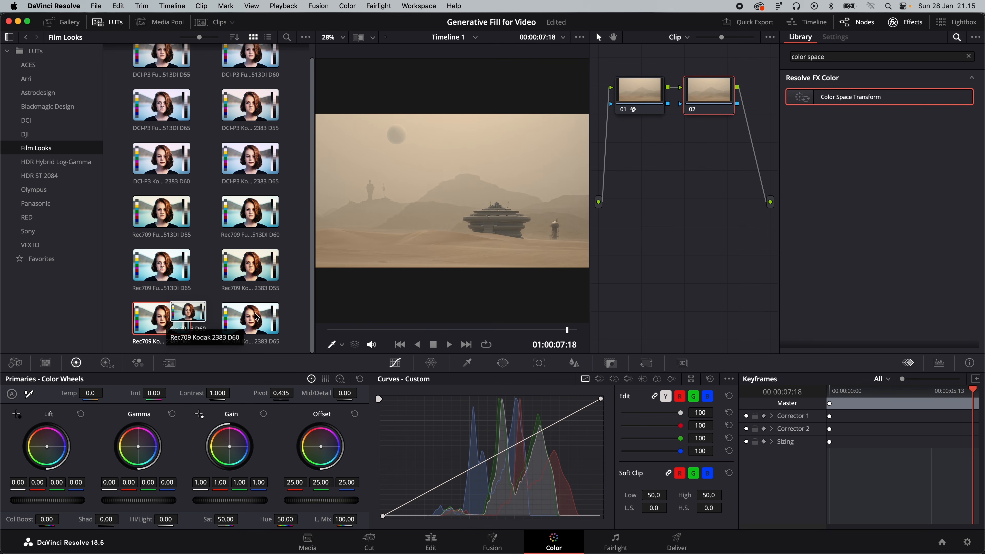
left_click_drag(252, 462, 984, 180)
left_click_drag(732, 129, 718, 97)
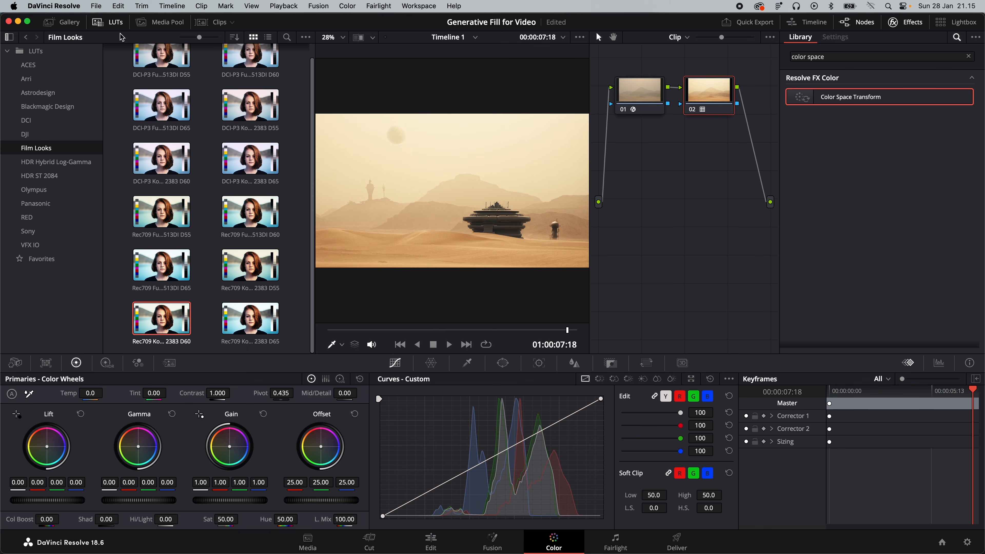
- Hide the LUT browser and play back the graded clip
left_click(112, 24)
key("space")
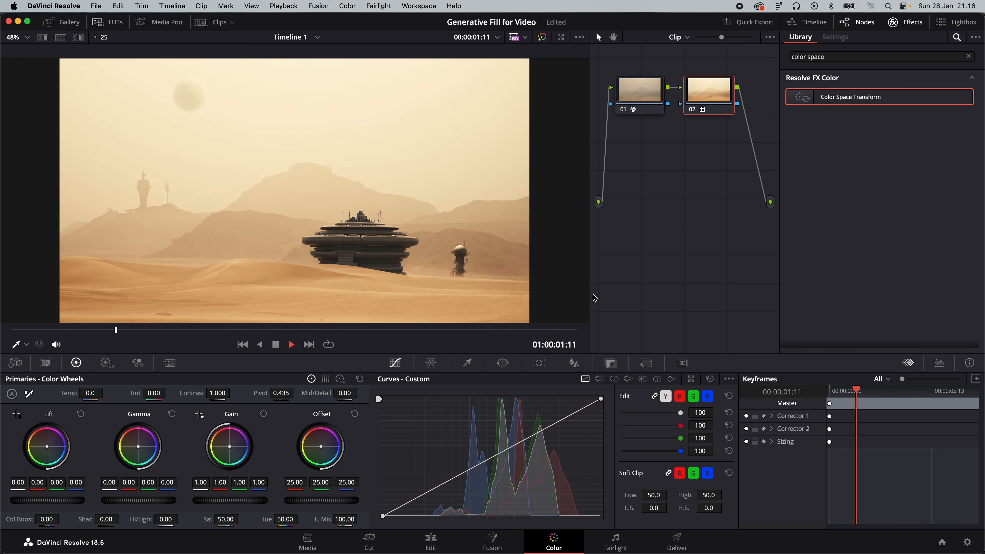